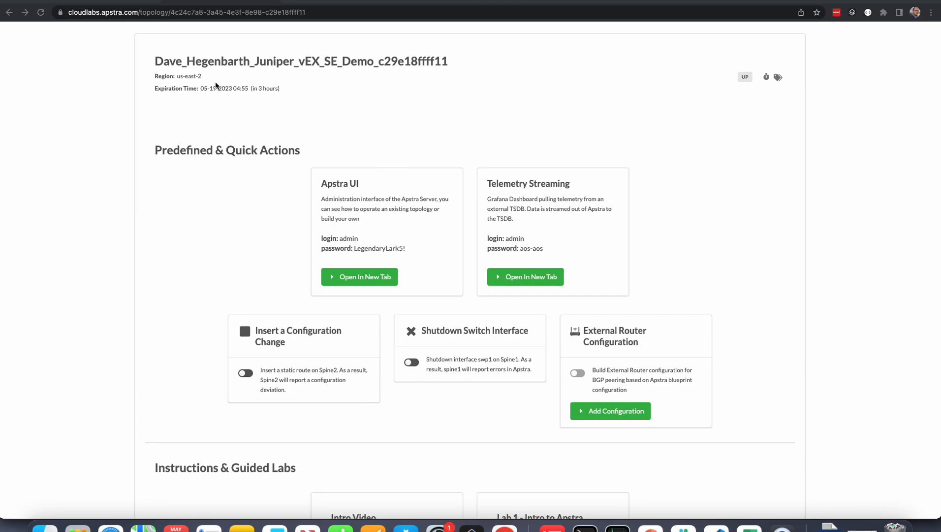
Open the Apstra UI from the lab topology page and show the uncommitted changes of the evpn-vex-virtual blueprint.
click(369, 277)
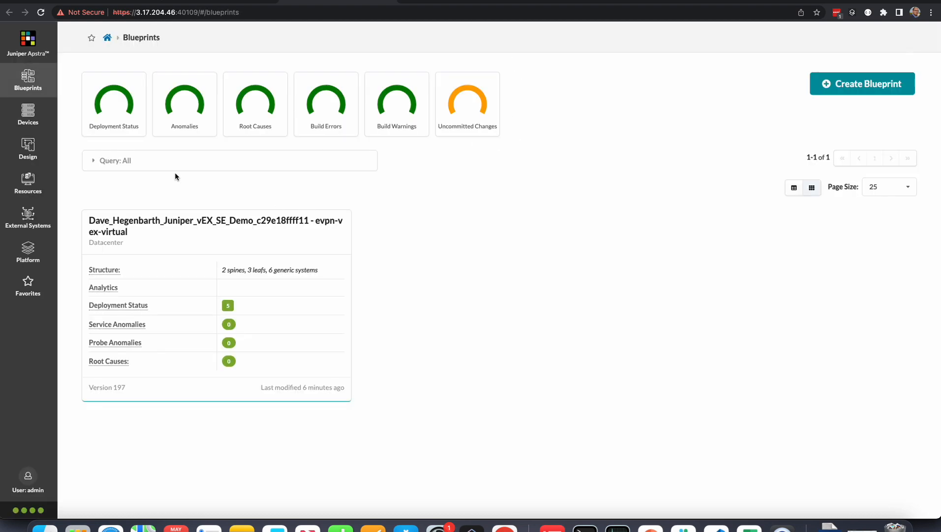
click(221, 228)
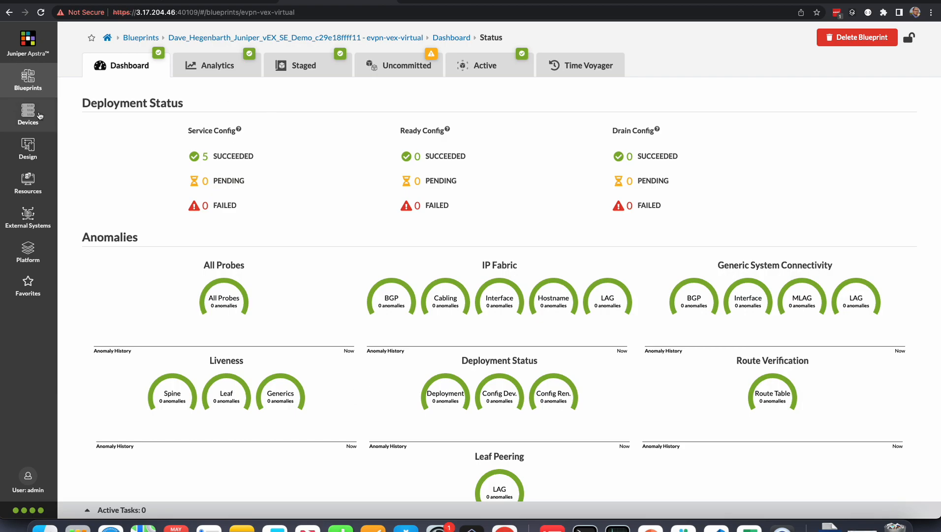
click(399, 71)
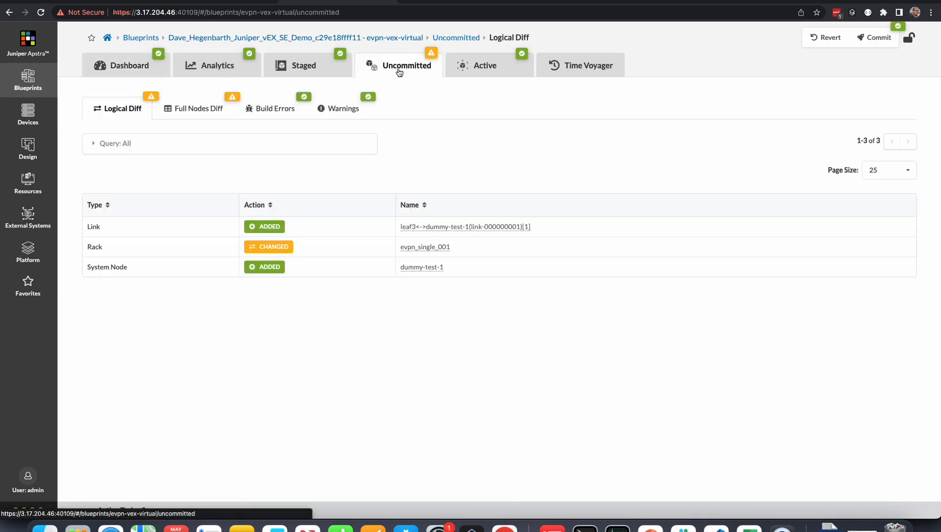
Delete the dummy-test-1 generic system from rack evpn_single_001 in the staged physical topology.
click(310, 66)
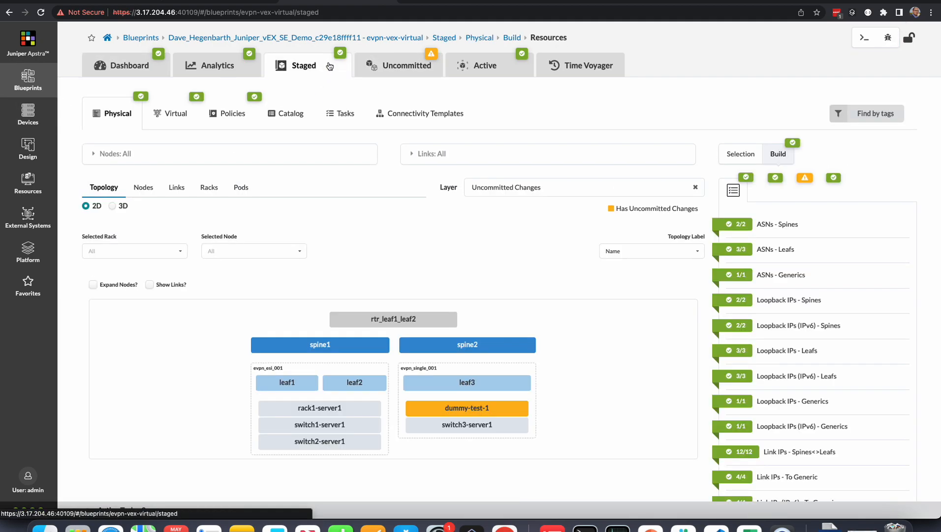
click(454, 408)
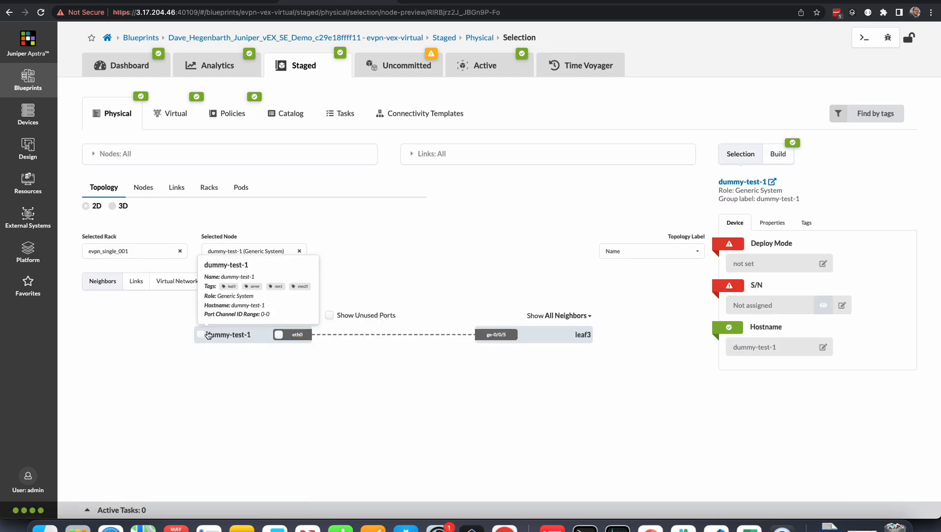
click(229, 335)
click(237, 367)
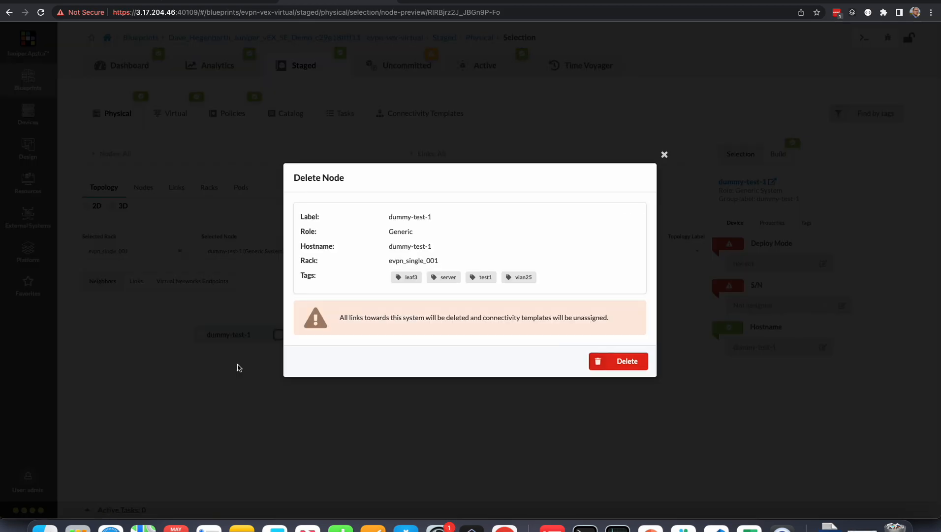
click(626, 361)
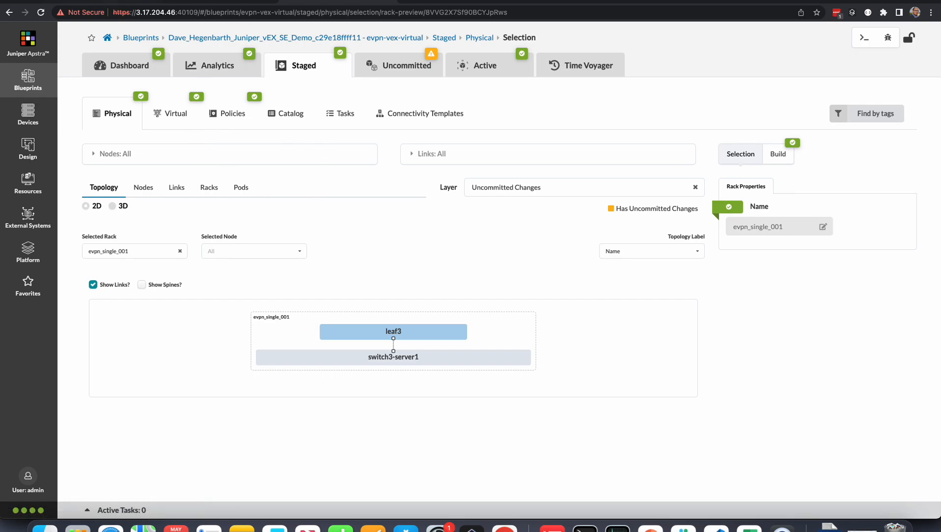
Switch to Postman and review the overview, required environment variables and requests of the Add New Server (4.1) workflow.
click(103, 1)
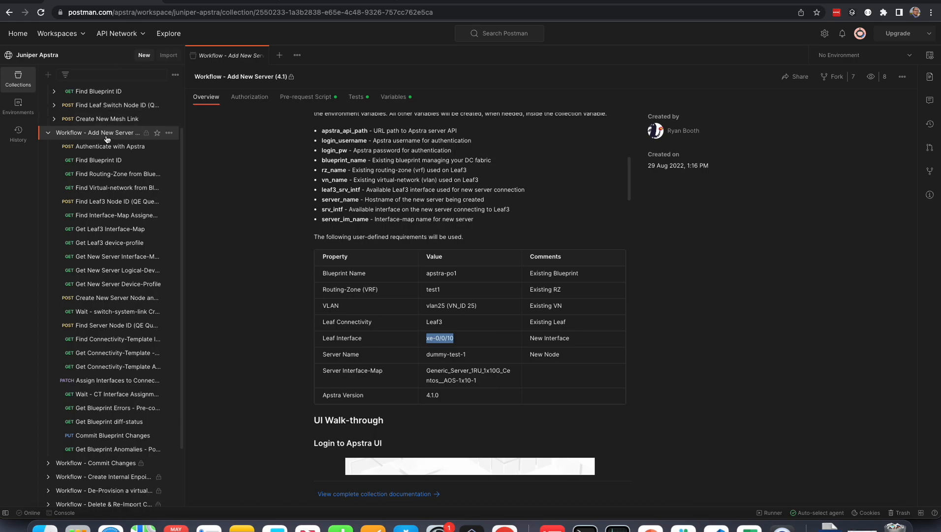
scroll(432, 201, up, 10)
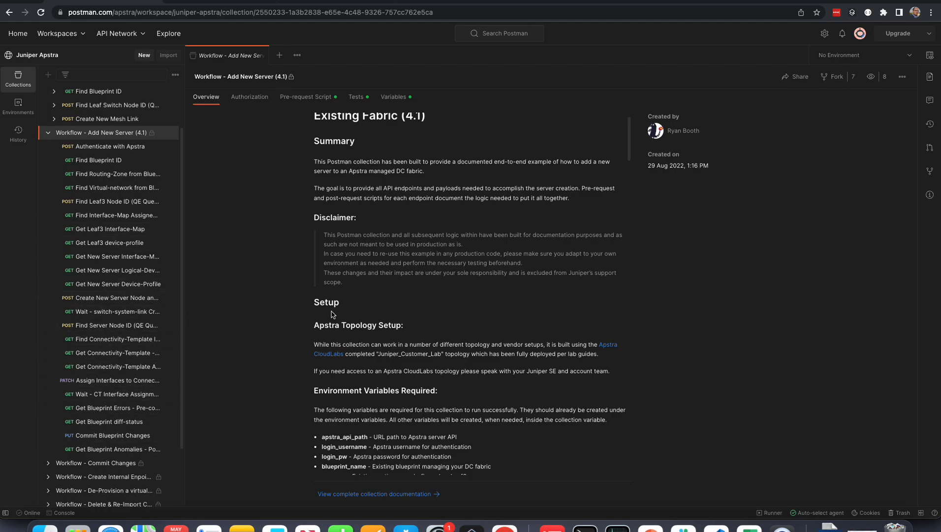
scroll(331, 314, down, 5)
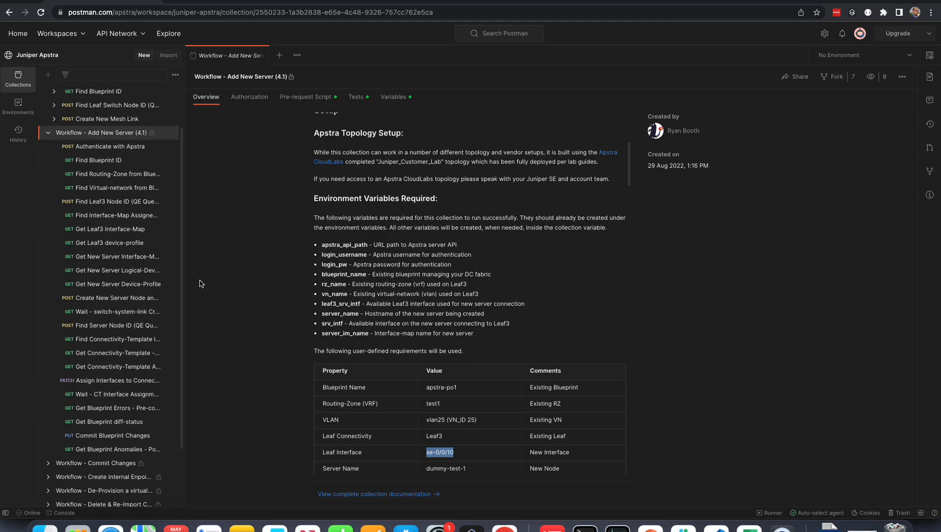
scroll(130, 276, down, 2)
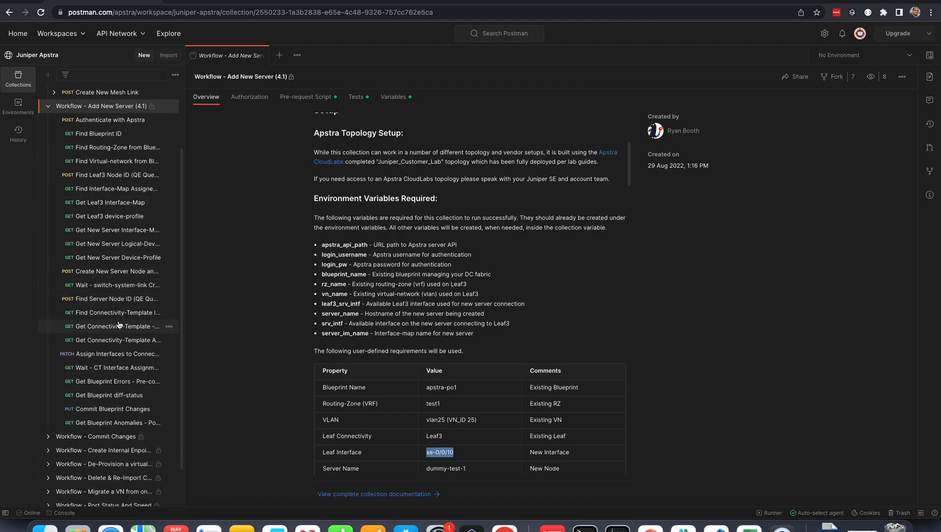
Switch to Visual Studio Code and examine the scripts and variables in the Add New Server (4.1) Postman collection JSON.
key(super+Tab)
key(super+Tab)
key(super+Tab)
scroll(296, 326, down, 20)
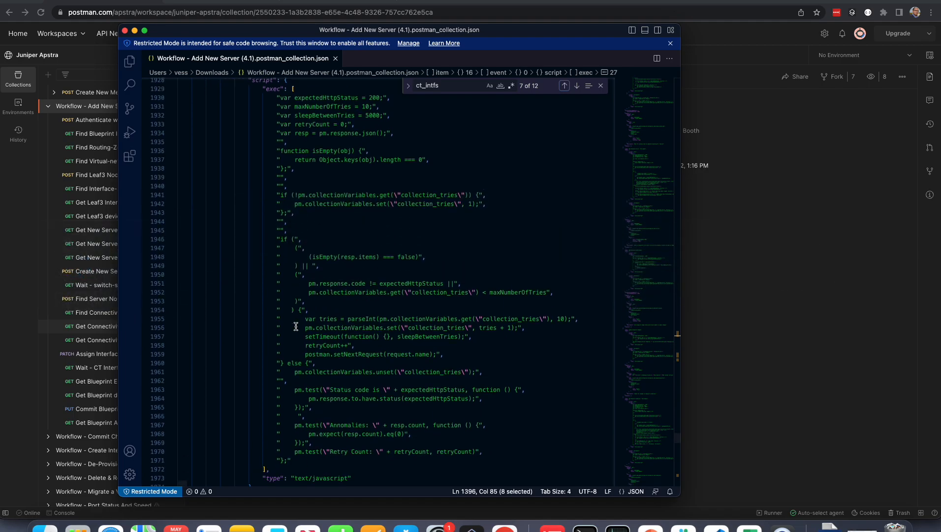
scroll(296, 326, up, 8)
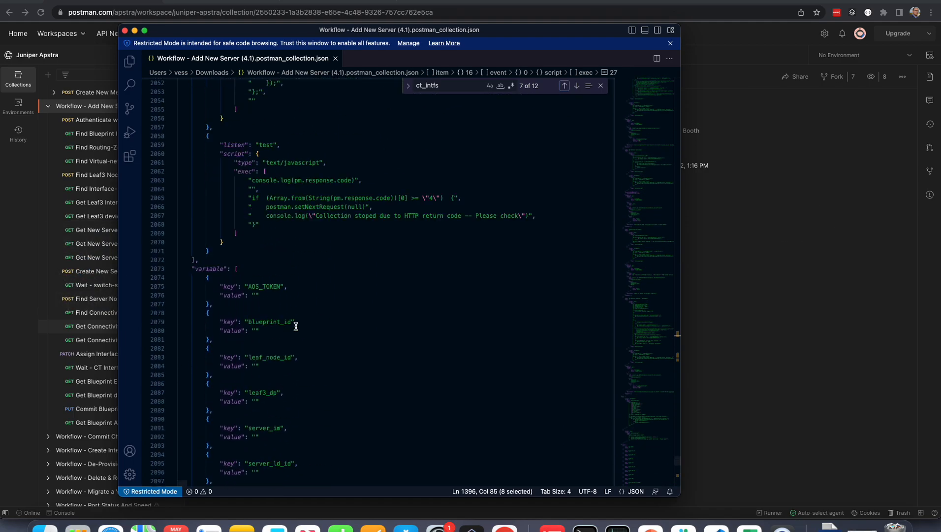
scroll(296, 327, down, 14)
scroll(296, 327, down, 2)
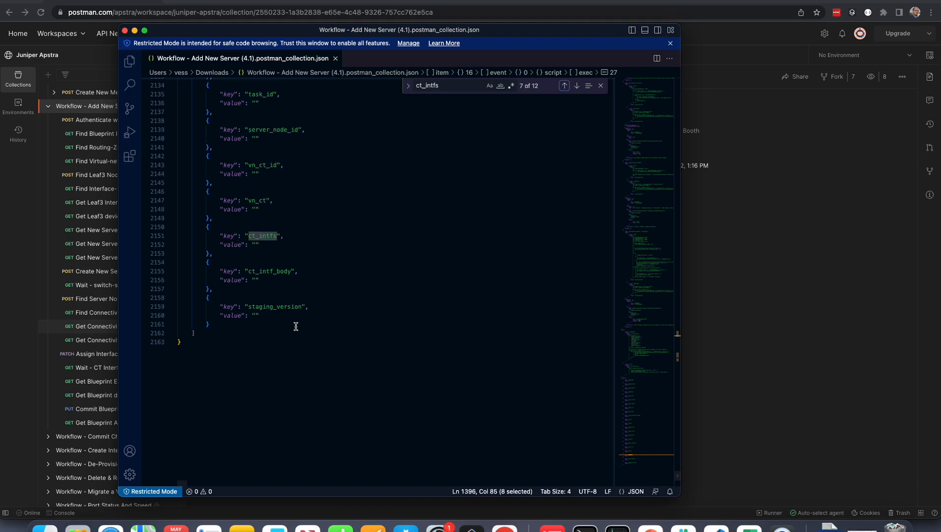
scroll(182, 326, up, 20)
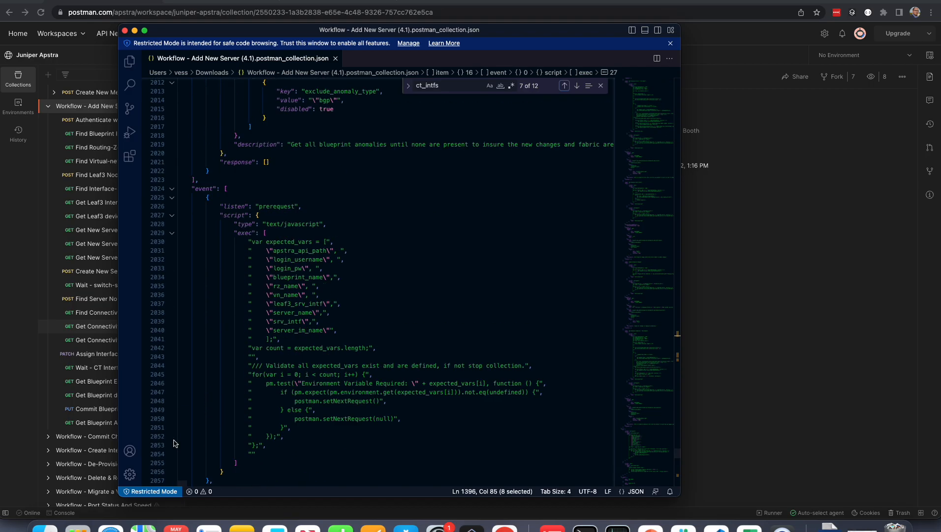
scroll(268, 289, up, 6)
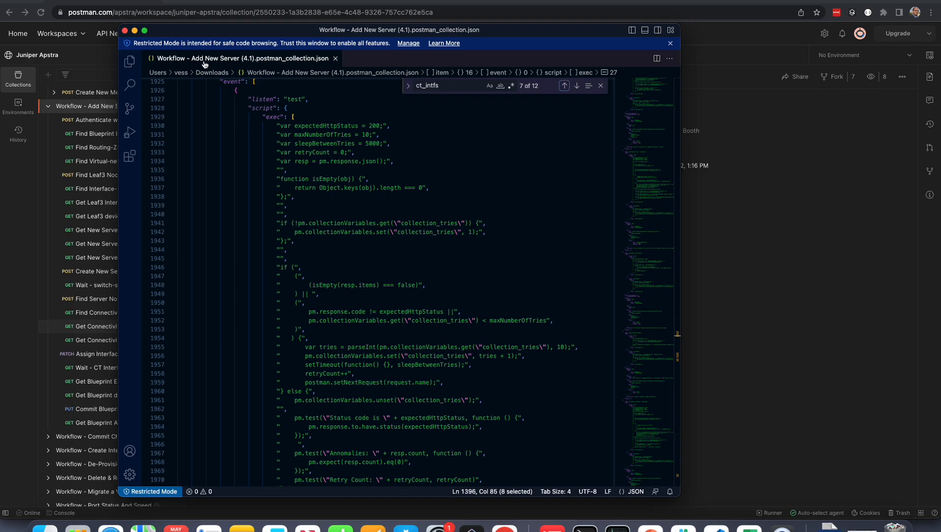
scroll(238, 159, up, 3)
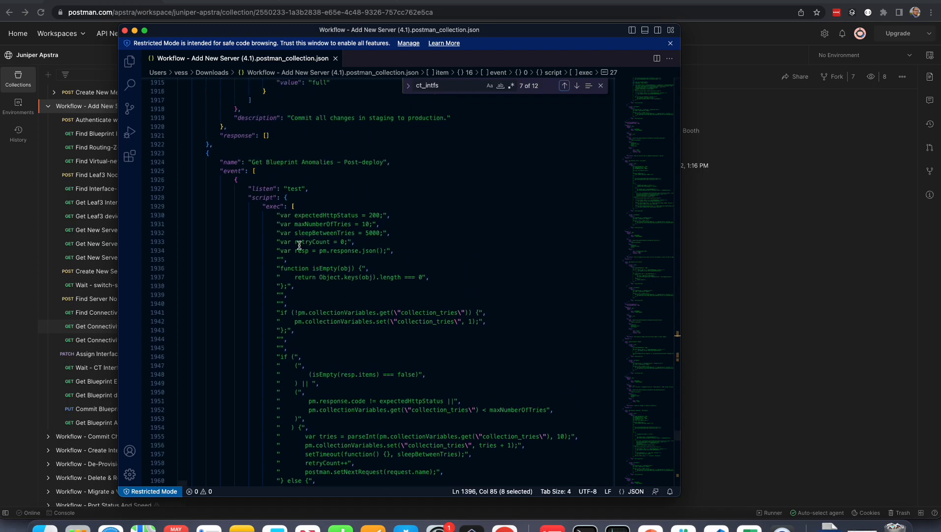
scroll(300, 306, down, 5)
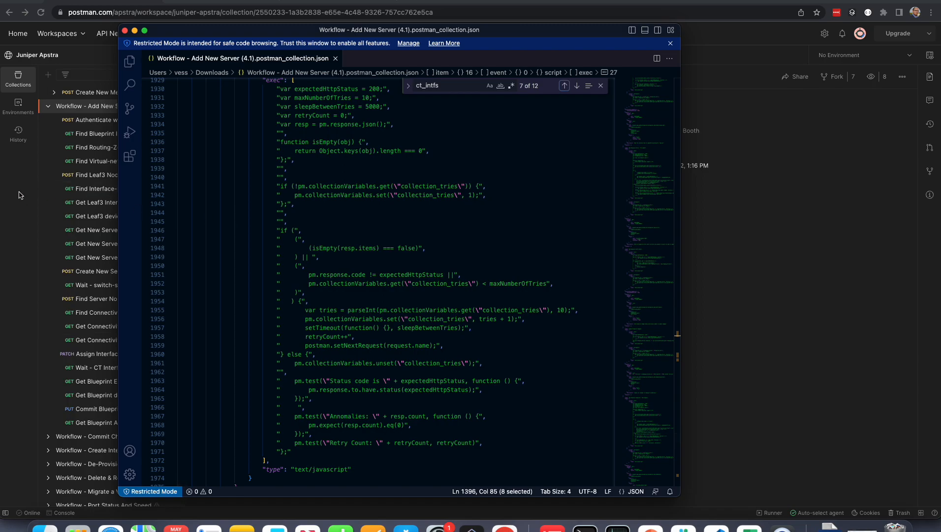
Switch to Pliant, stop the paused execution of the Create Server workflow, and collapse the logs.
key(super+Tab)
key(super+Tab)
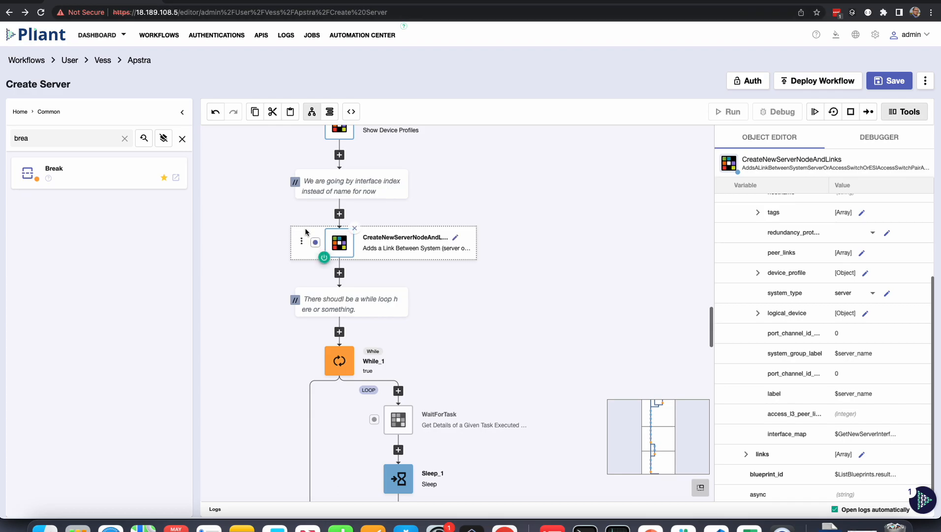
scroll(657, 433, up, 15)
click(850, 111)
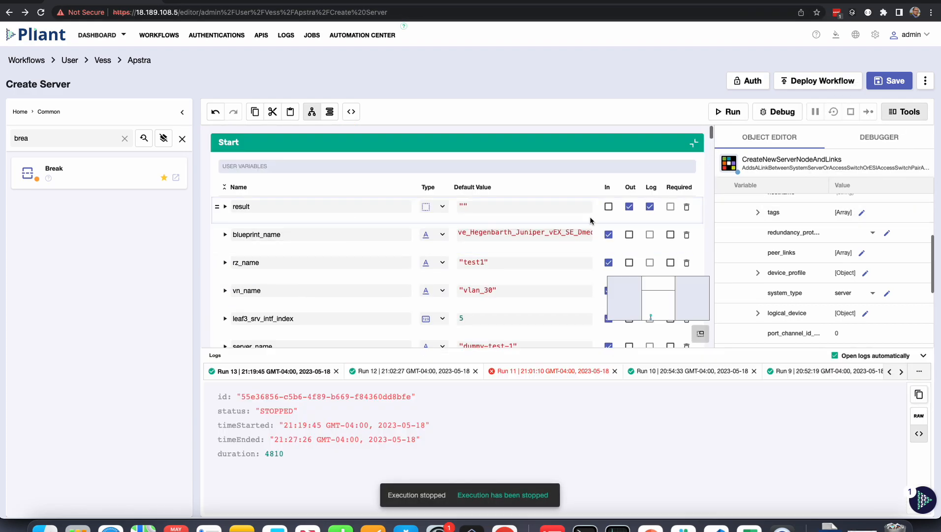
click(923, 356)
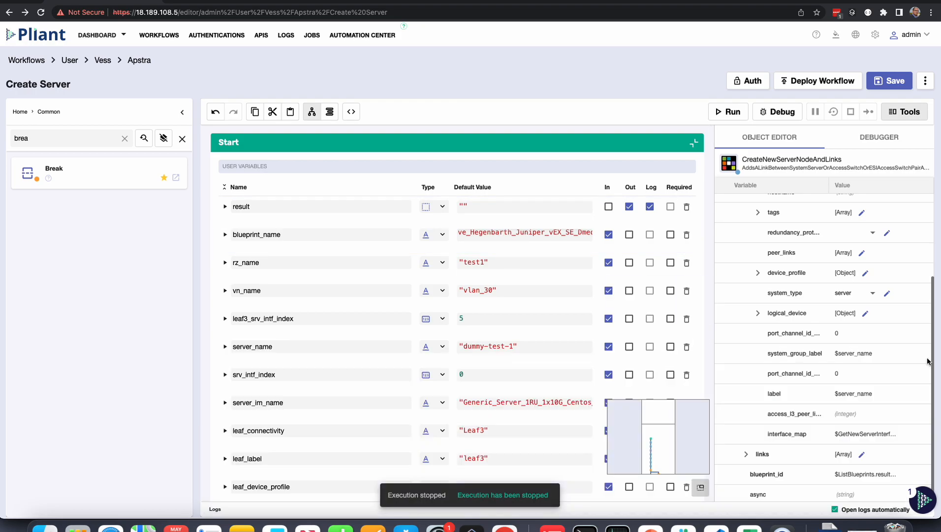
Start a debug run of the Create Server workflow and resume it from the ListBlueprints breakpoint.
scroll(605, 300, down, 2)
scroll(605, 300, down, 1)
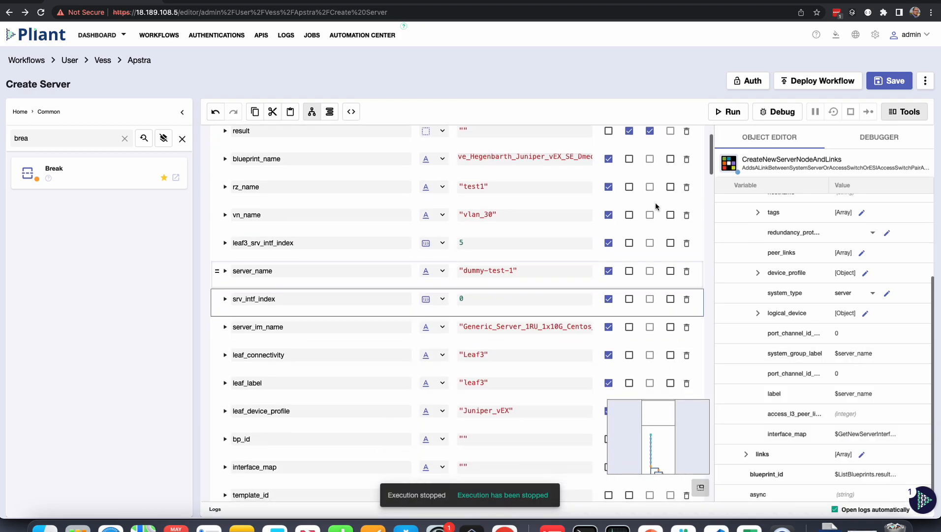
click(782, 112)
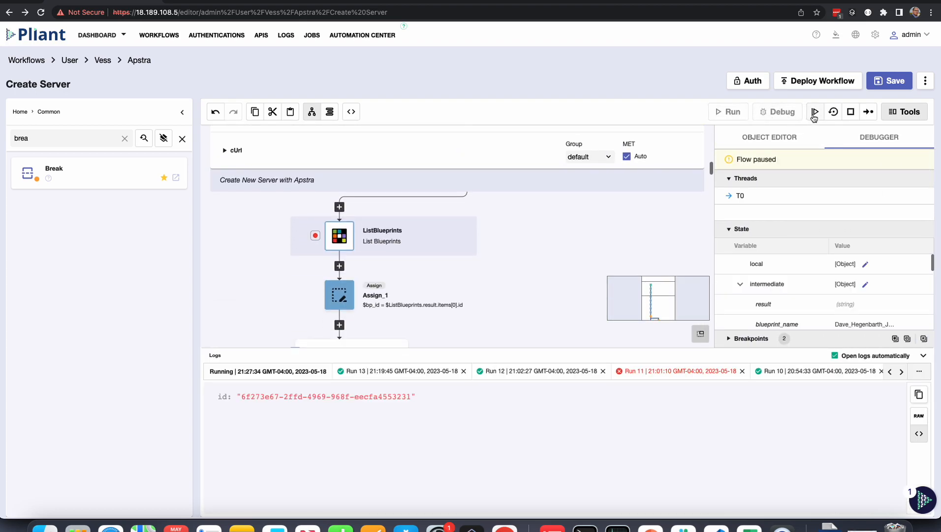
click(815, 112)
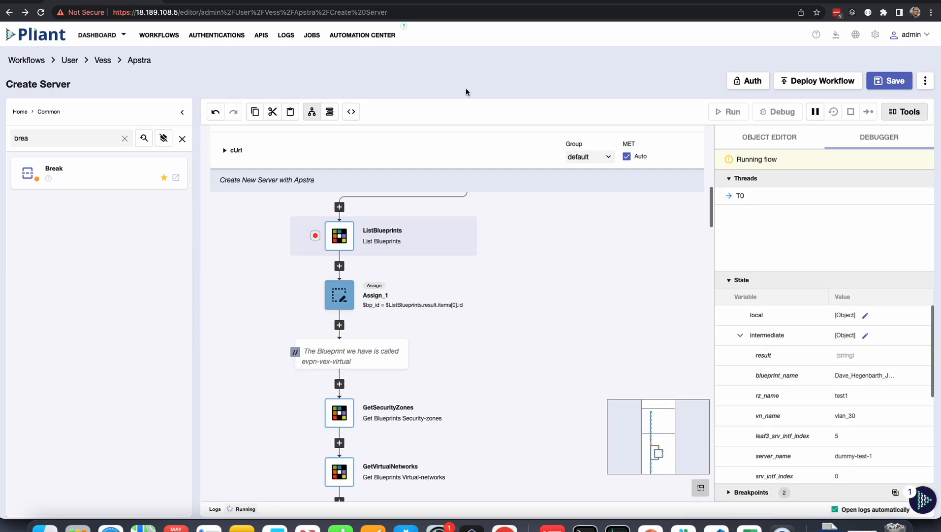
Return to the staged topology in Apstra and inspect the dummy-test-1 node and its link to leaf3.
key(super+Tab)
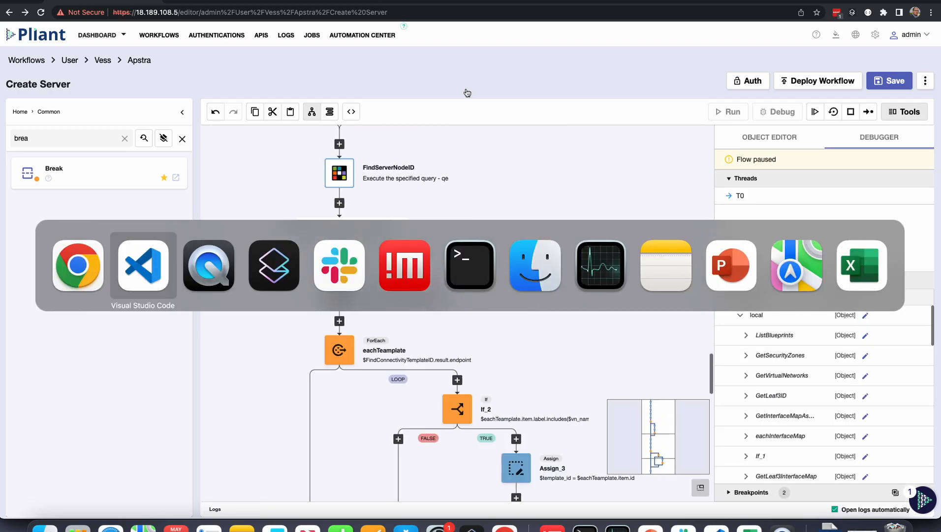
key(super+shift+Tab)
key(ctrl+Tab)
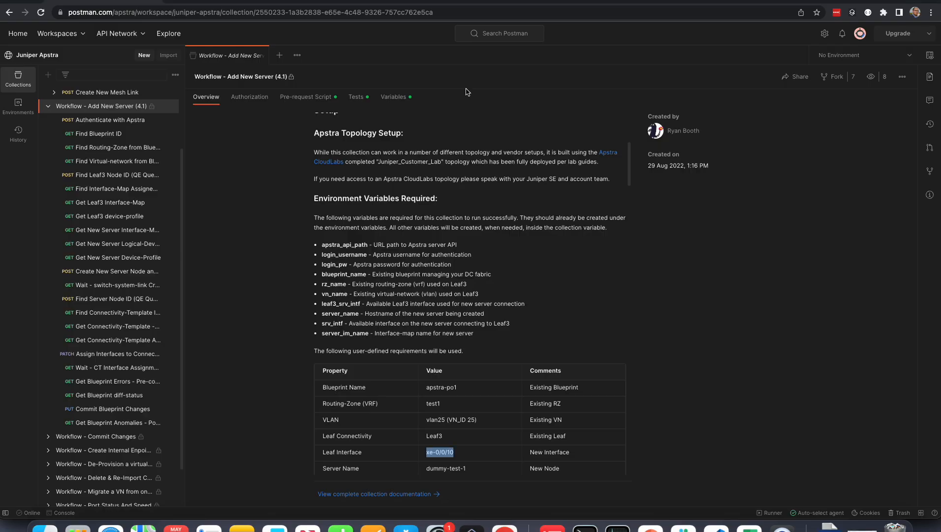
click(209, 1)
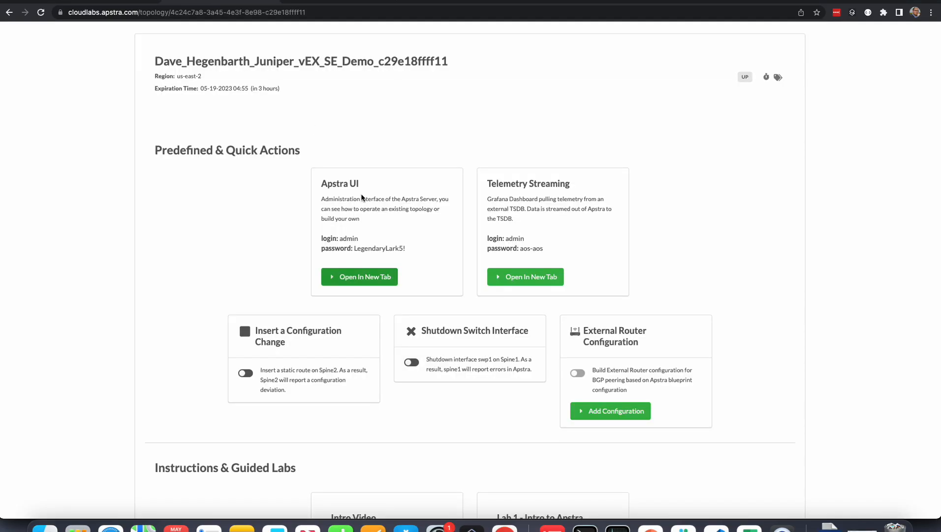
key(ctrl+Tab)
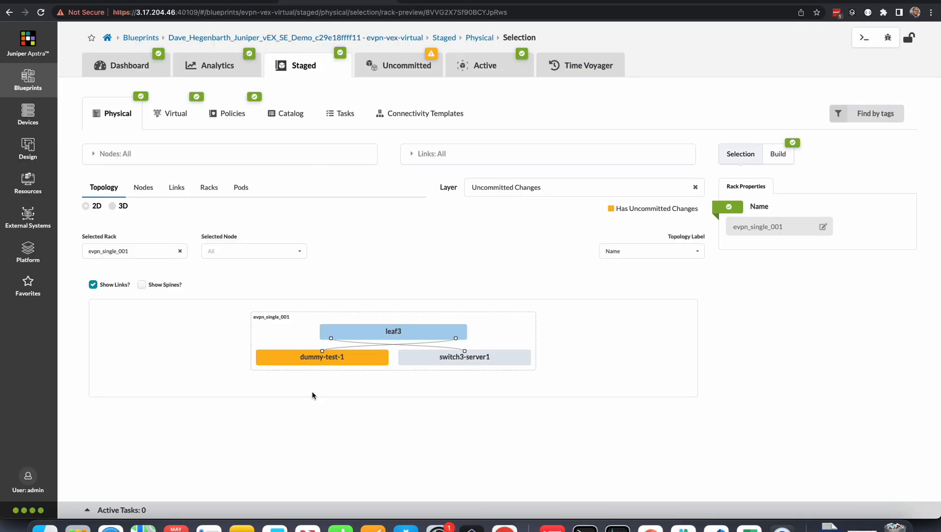
click(317, 364)
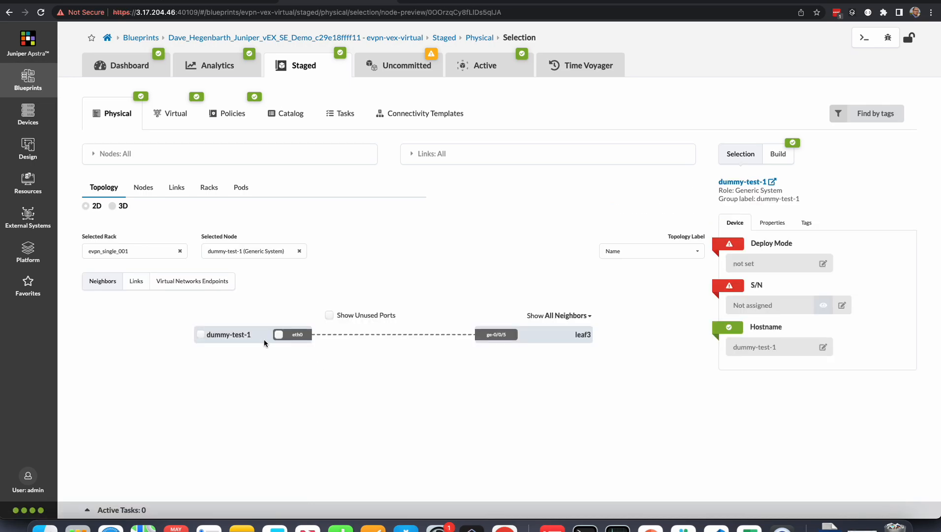
mouse_move(244, 339)
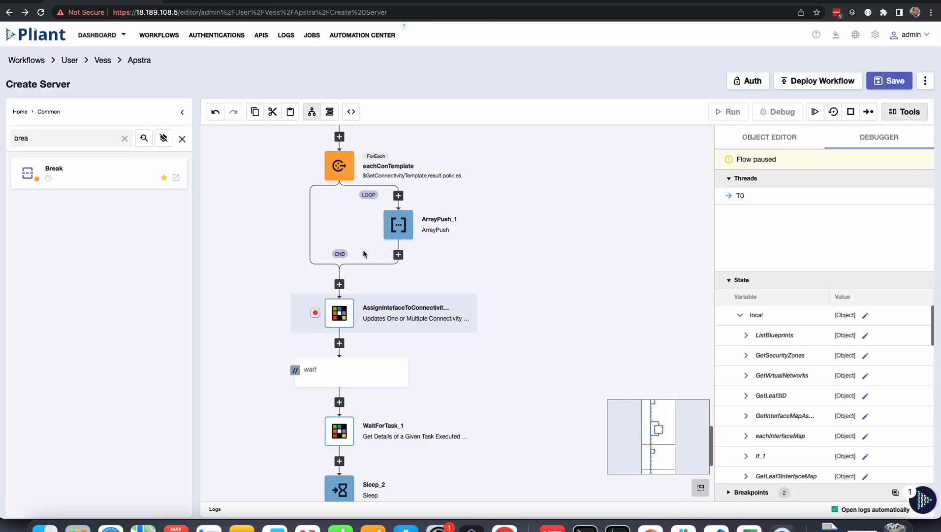
In Pliant, review the Create Server workflow's user variables, their default values and the first actions of the flow.
scroll(360, 261, down, 5)
scroll(362, 249, up, 15)
scroll(362, 249, down, 8)
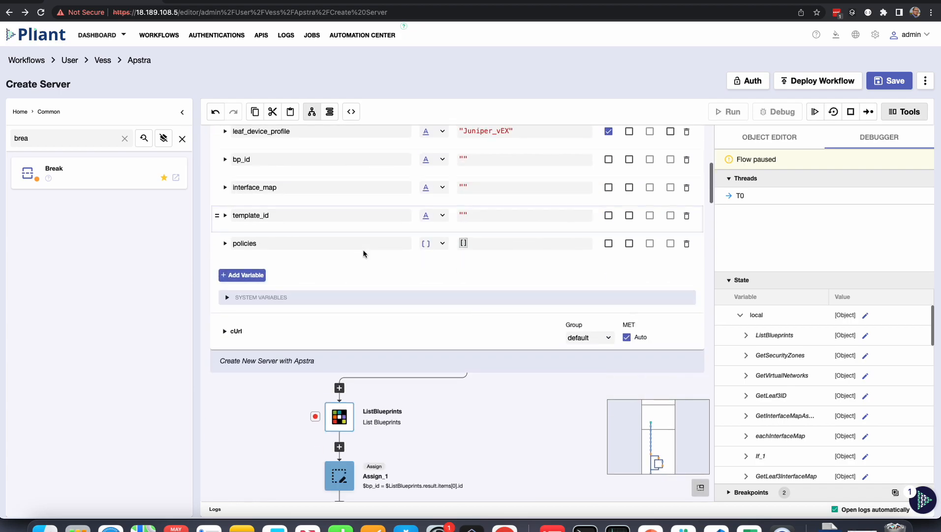
scroll(362, 249, up, 5)
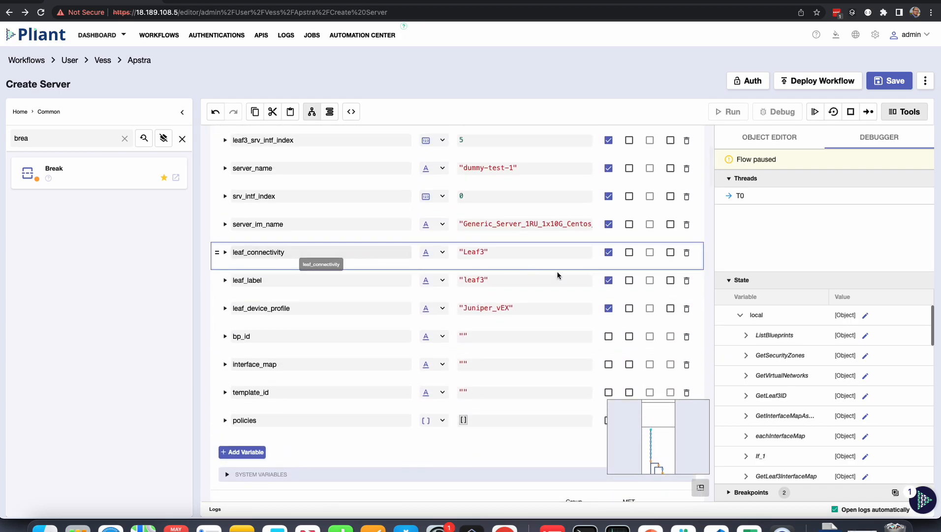
scroll(471, 307, down, 2)
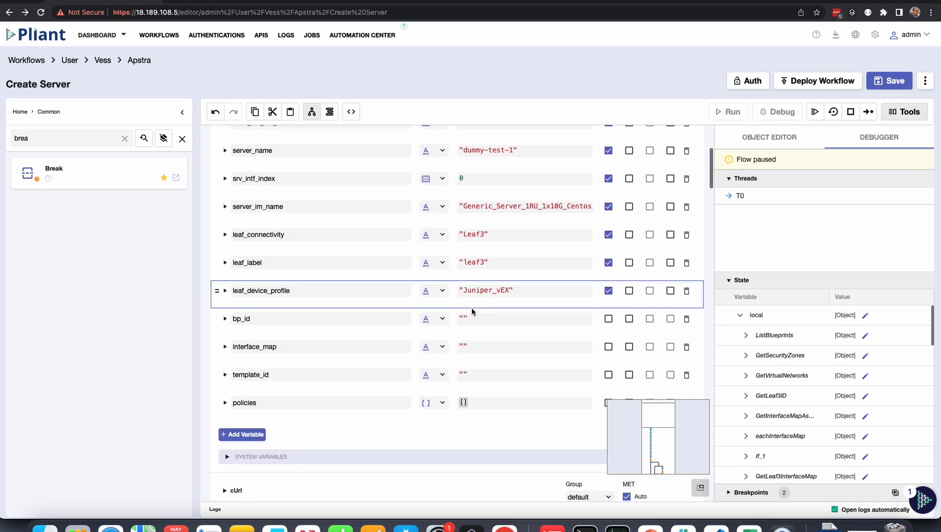
right_click(471, 308)
click(411, 369)
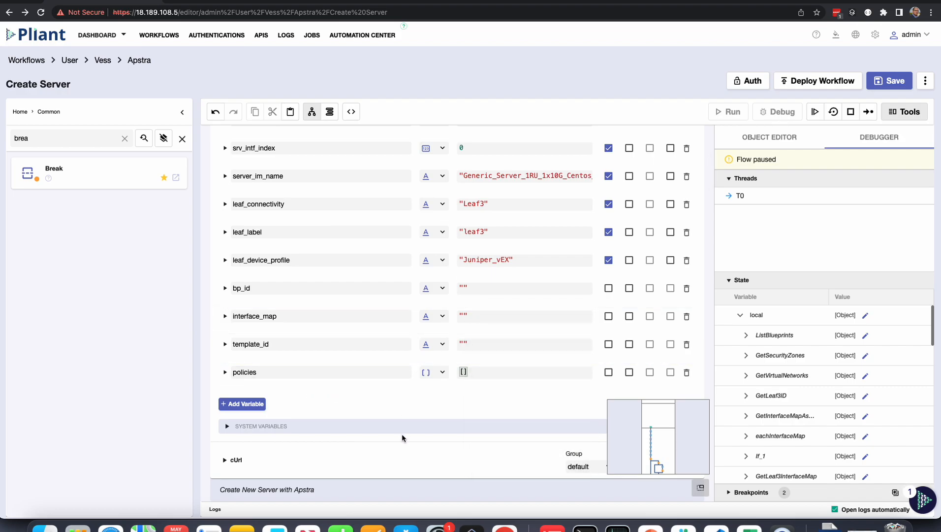
scroll(402, 437, down, 2)
scroll(401, 437, down, 10)
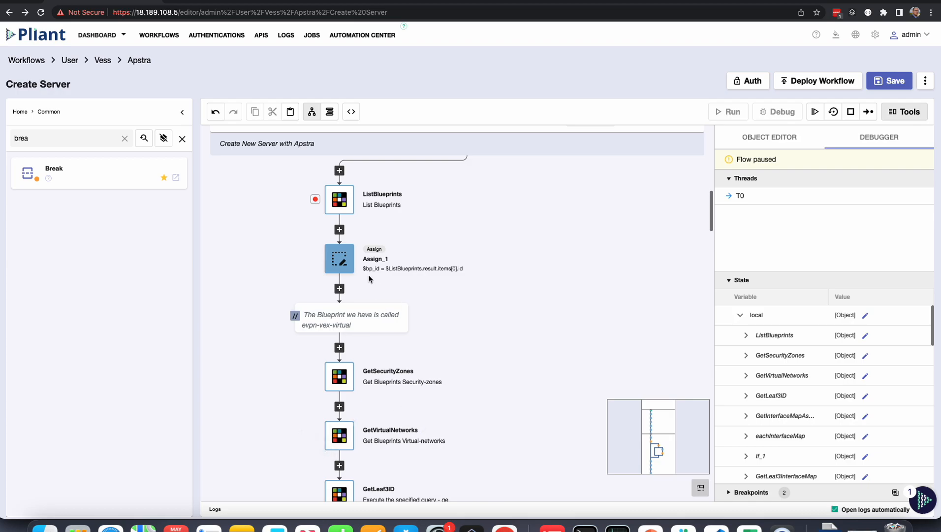
Inspect the input parameters of the GetSecurityZones, GetVirtualNetworks and GetLeaf3ID actions.
scroll(365, 273, down, 2)
click(340, 317)
click(789, 136)
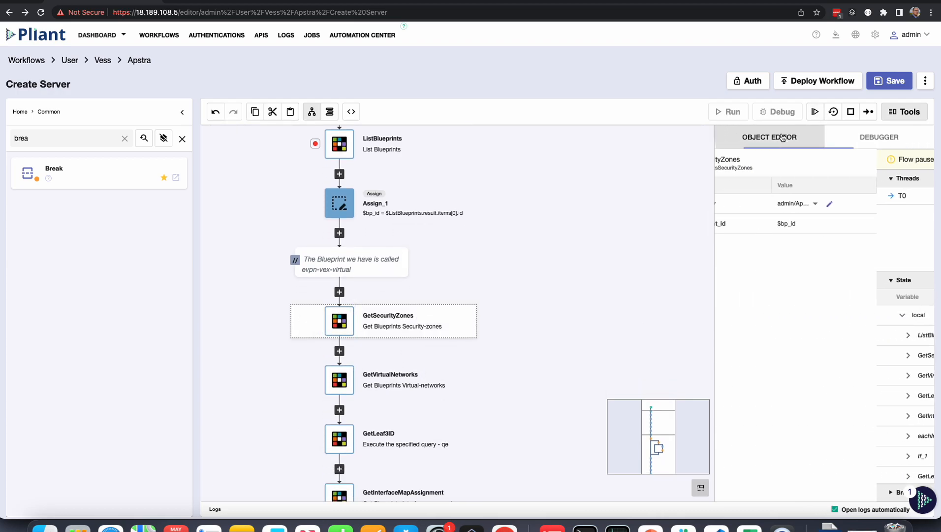
scroll(385, 344, down, 1)
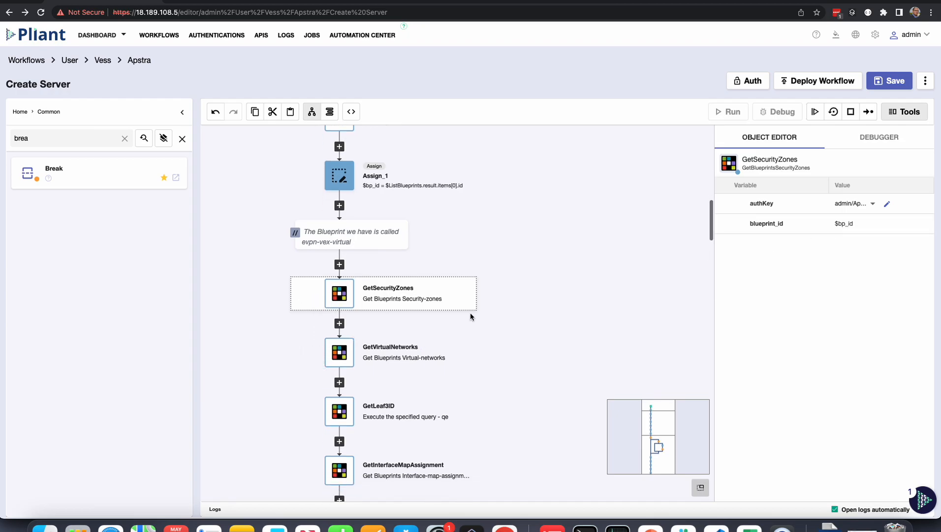
click(343, 363)
click(339, 405)
Review the flow from the eachInterfaceMap loop through the leaf3 and new-server lookup actions.
scroll(338, 404, down, 5)
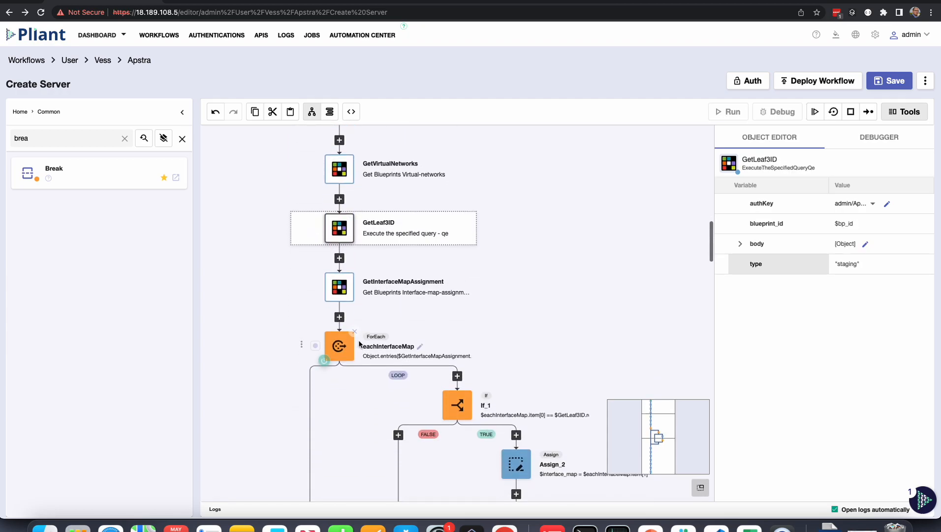
scroll(361, 305, down, 5)
scroll(361, 305, down, 1)
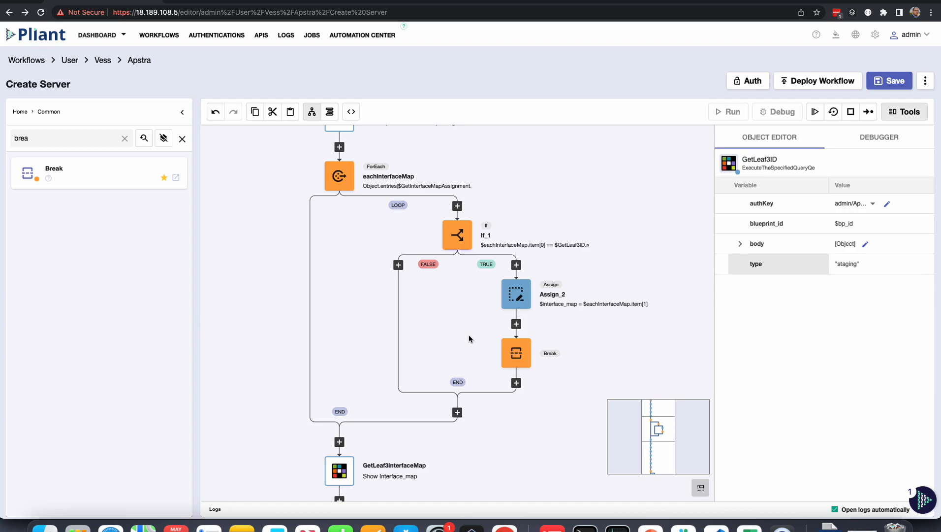
scroll(469, 337, down, 6)
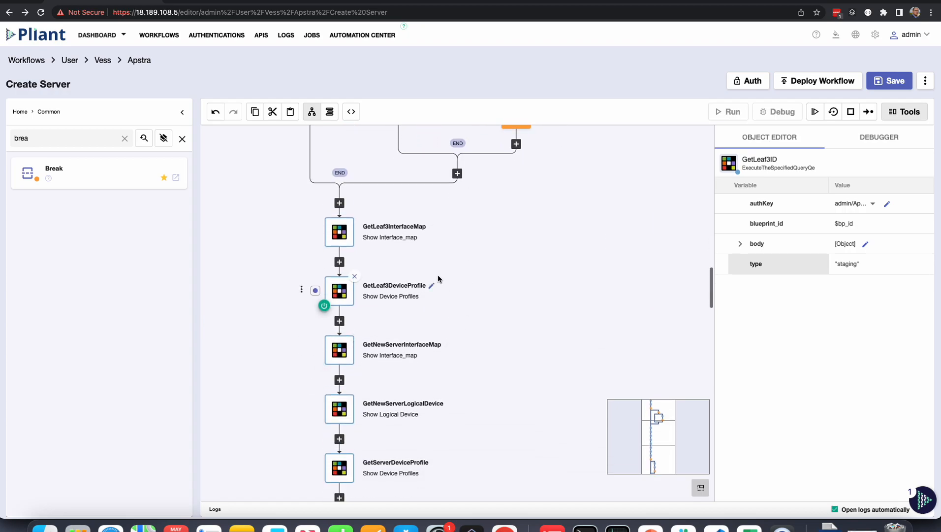
scroll(439, 268, down, 3)
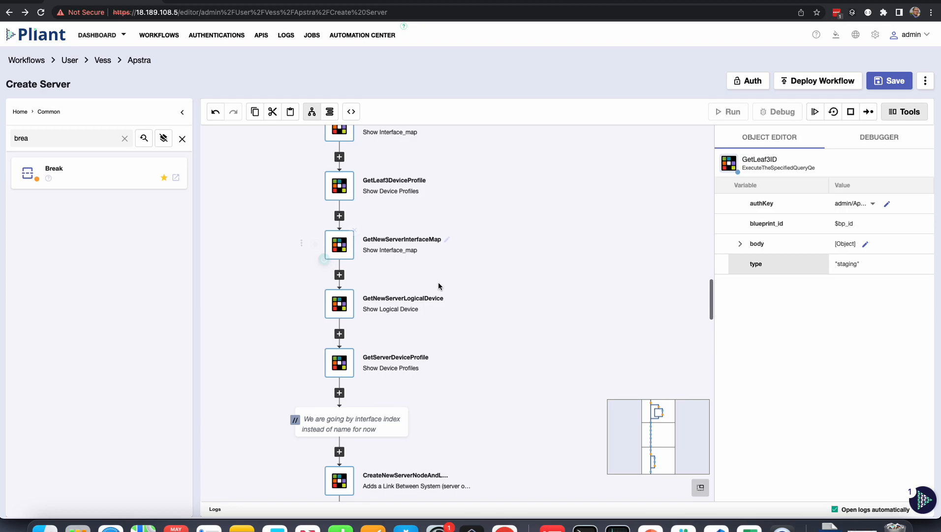
scroll(436, 295, down, 2)
scroll(435, 301, down, 1)
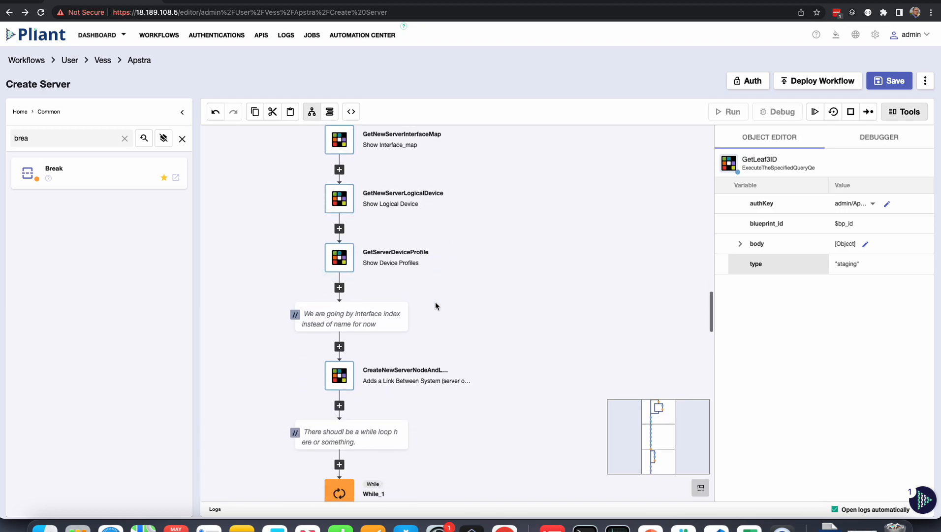
Open the CreateNewServerNodeAndLinks action and examine the first new_systems entry in its request body.
scroll(437, 313, down, 3)
scroll(436, 313, down, 1)
click(350, 268)
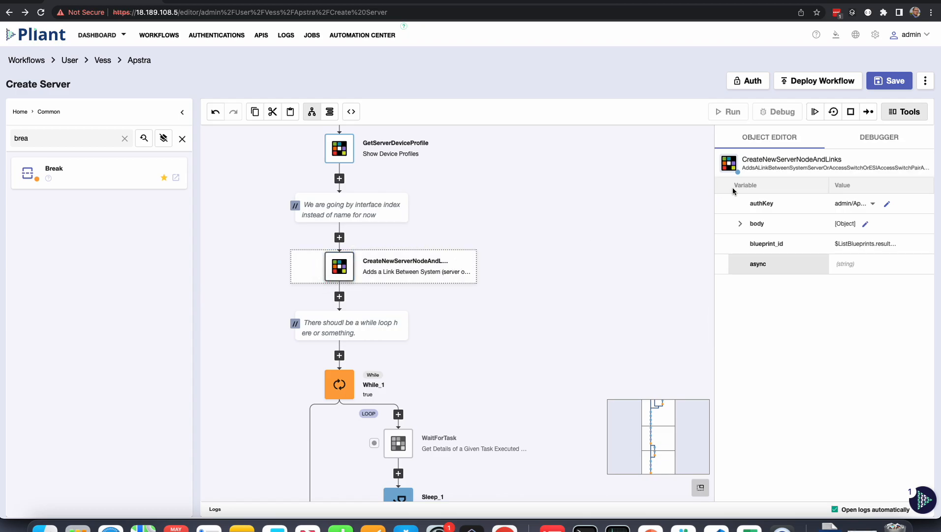
click(742, 225)
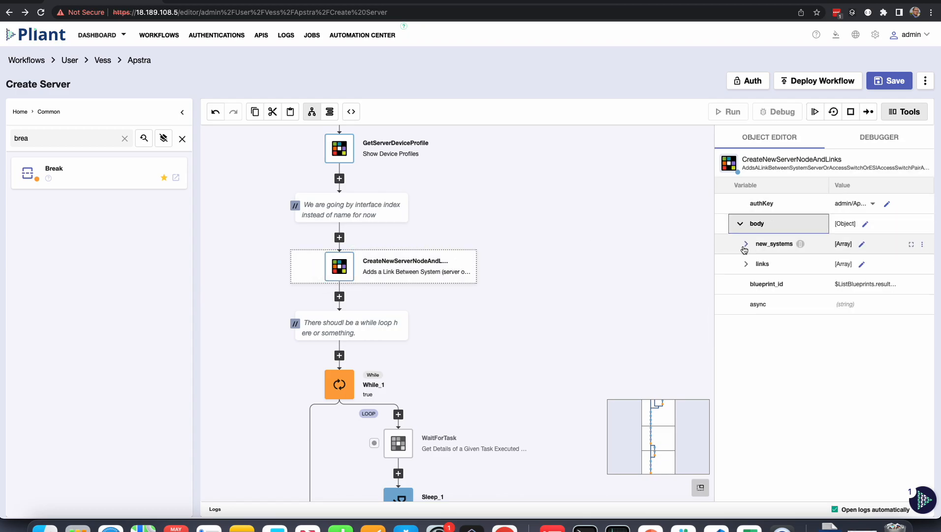
click(747, 244)
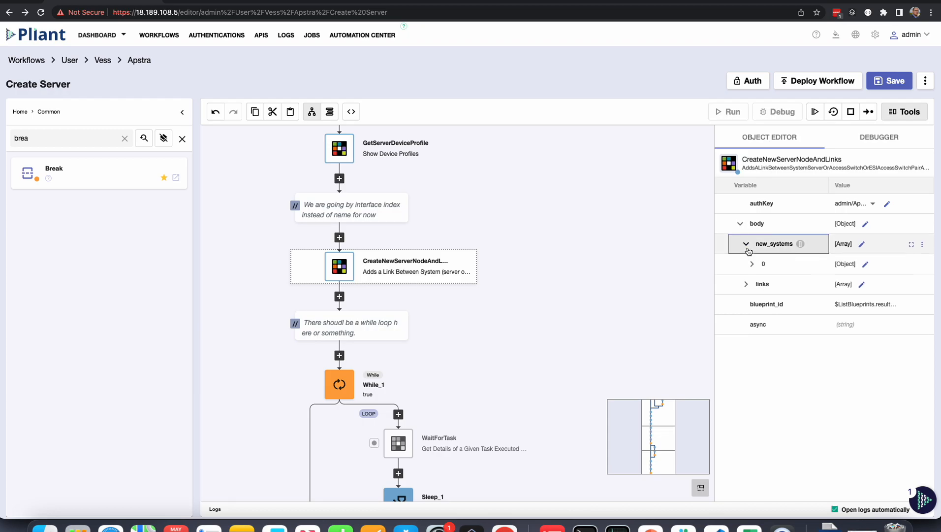
click(751, 263)
scroll(756, 307, down, 3)
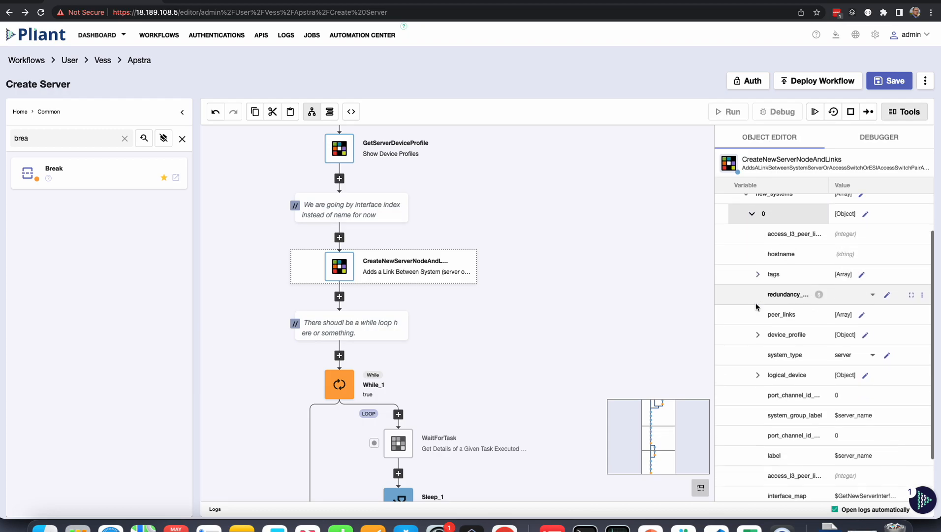
scroll(853, 355, down, 2)
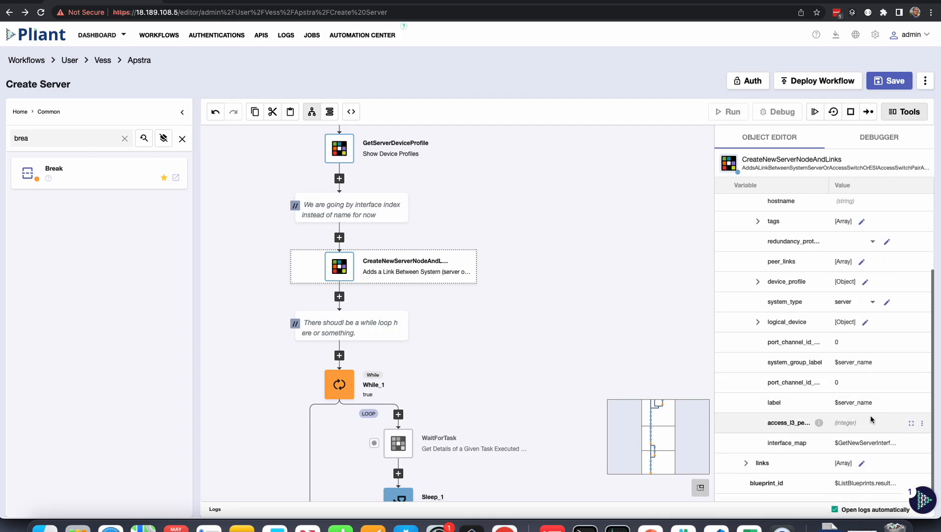
scroll(872, 421, down, 1)
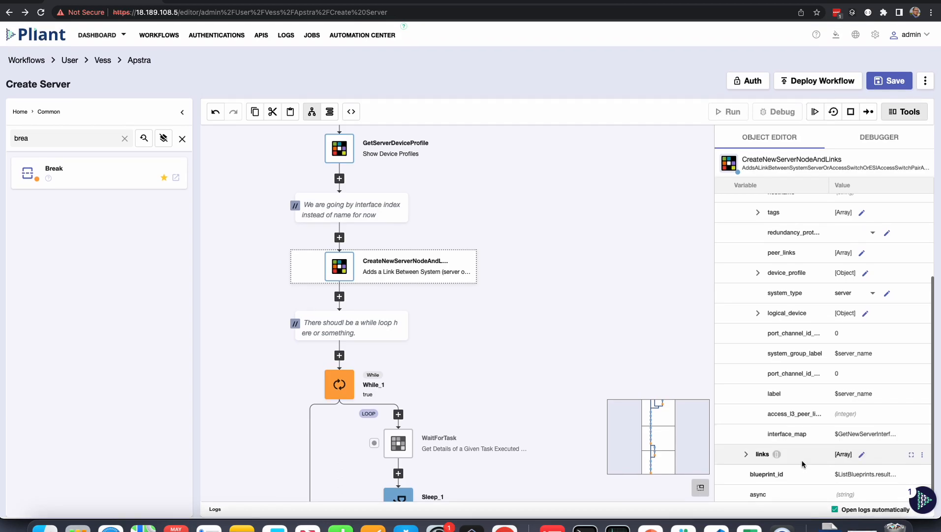
Expand the first links entry of the CreateNewServerNodeAndLinks body and examine its fields.
click(746, 454)
click(752, 452)
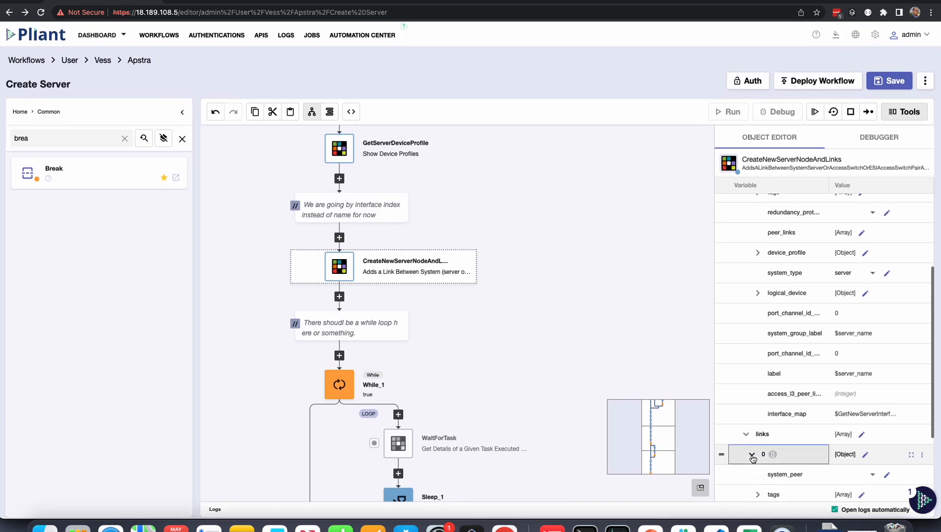
scroll(754, 458, down, 2)
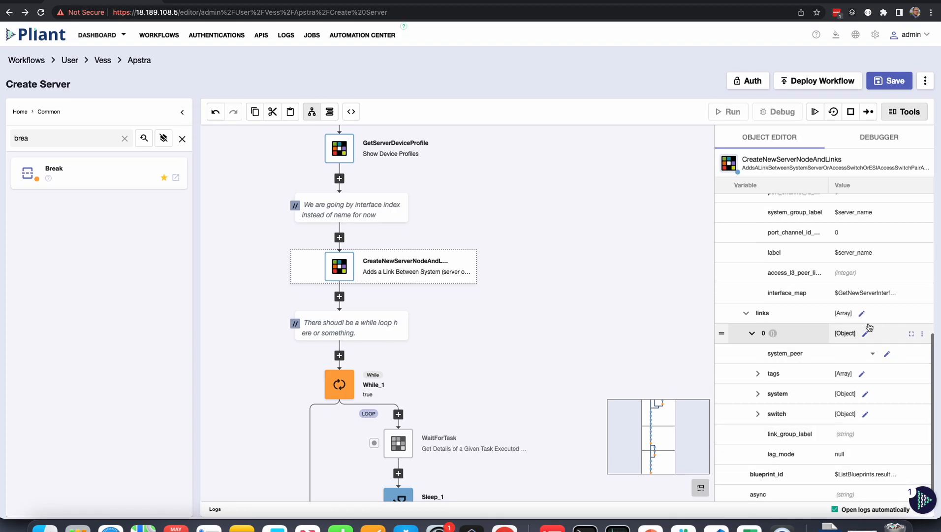
scroll(866, 335, up, 1)
scroll(513, 352, down, 1)
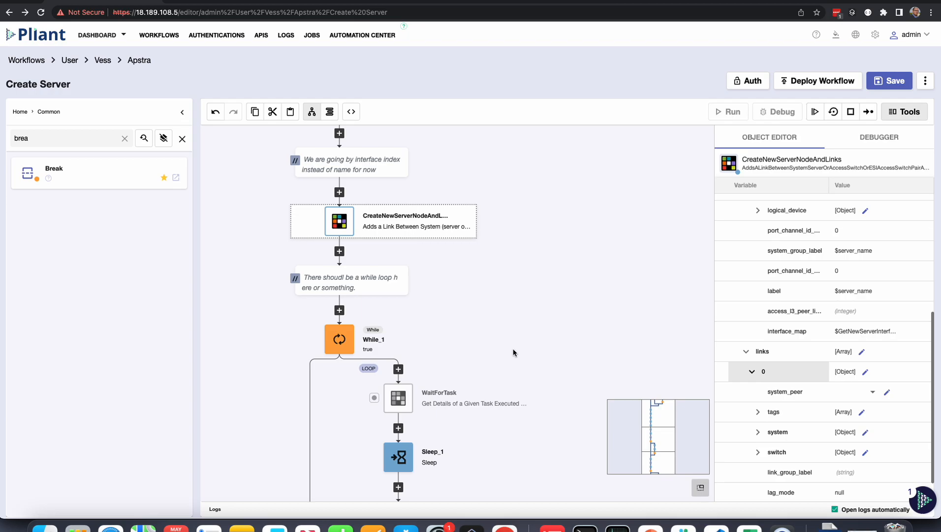
Switch to VS Code and examine the Postman collection's prerequest script that builds the links, device_profile and new_systems body.
key(super+Tab)
key(super+Tab)
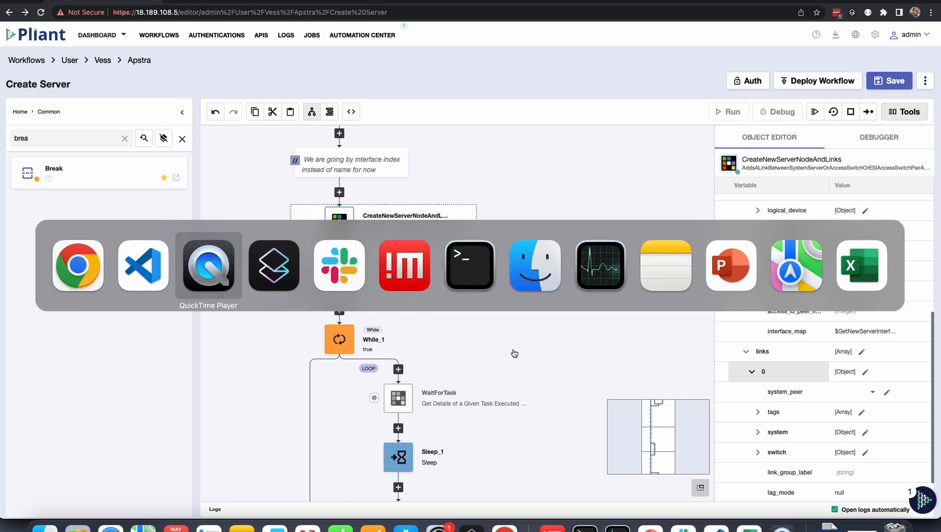
key(super+shift+Tab)
scroll(468, 306, up, 1)
scroll(468, 306, up, 20)
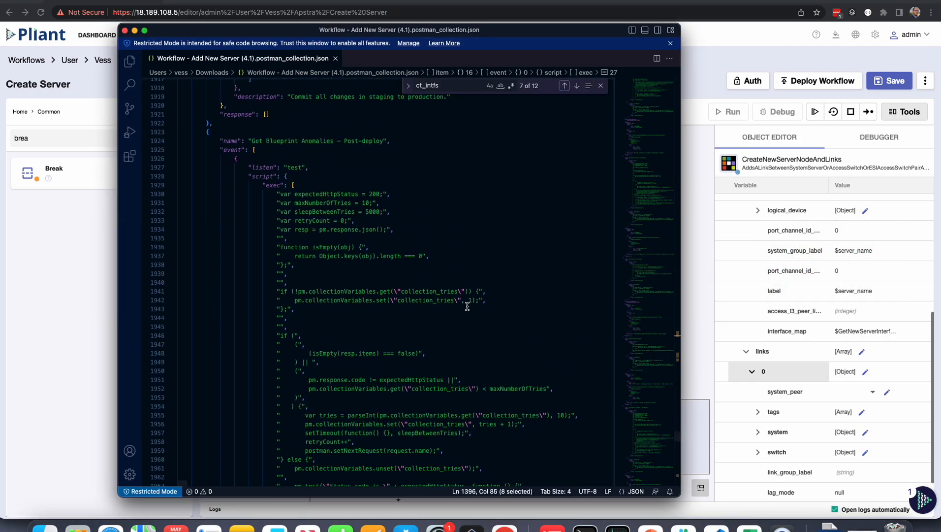
scroll(467, 307, up, 20)
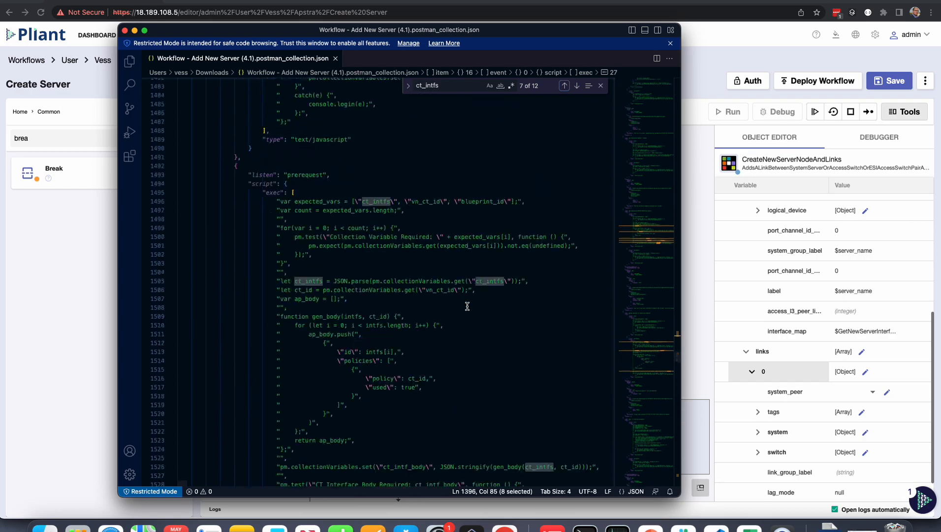
scroll(468, 307, up, 20)
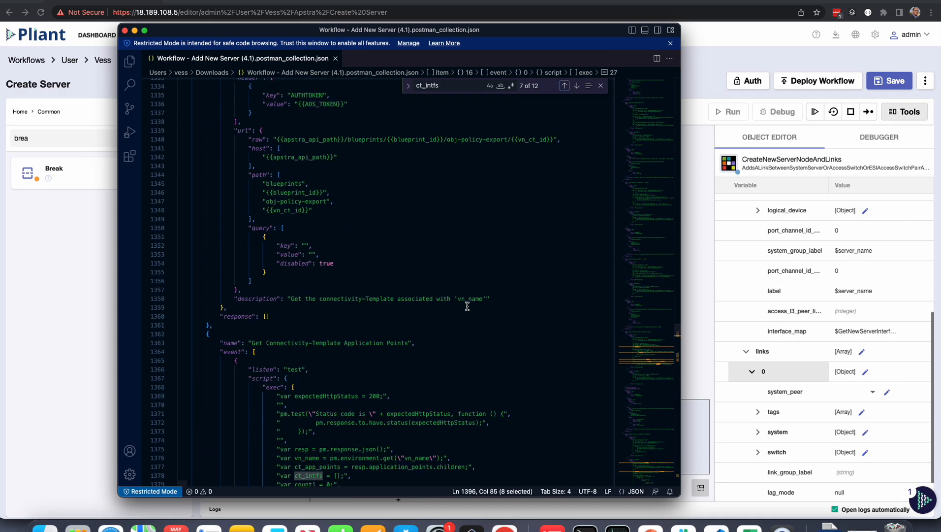
scroll(468, 307, up, 10)
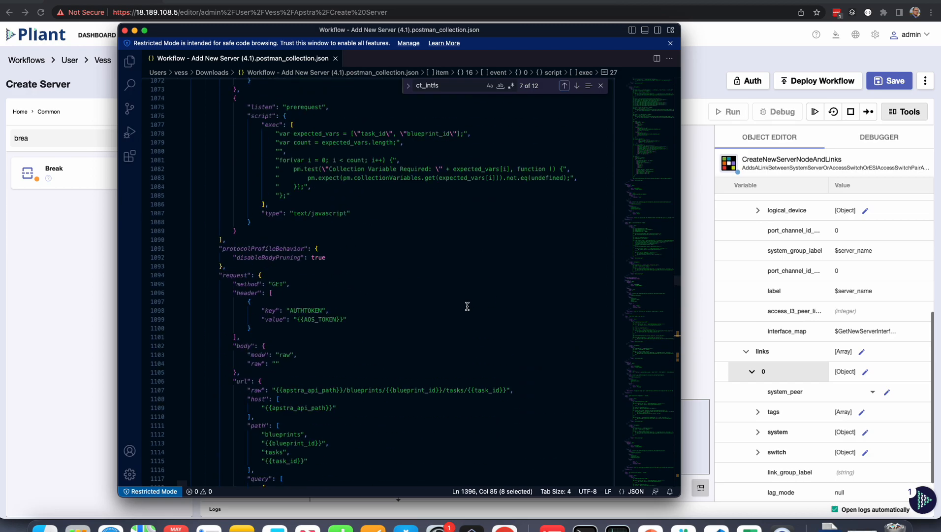
scroll(468, 306, up, 10)
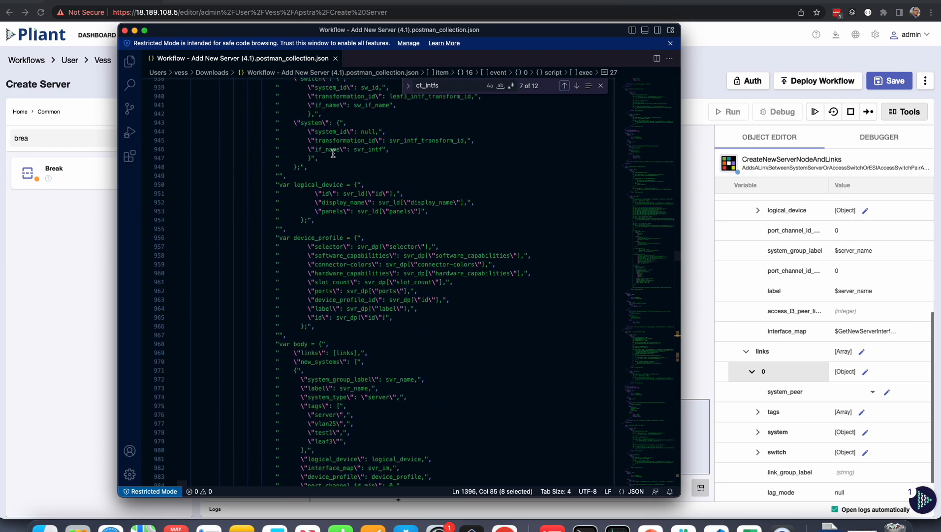
scroll(334, 247, up, 4)
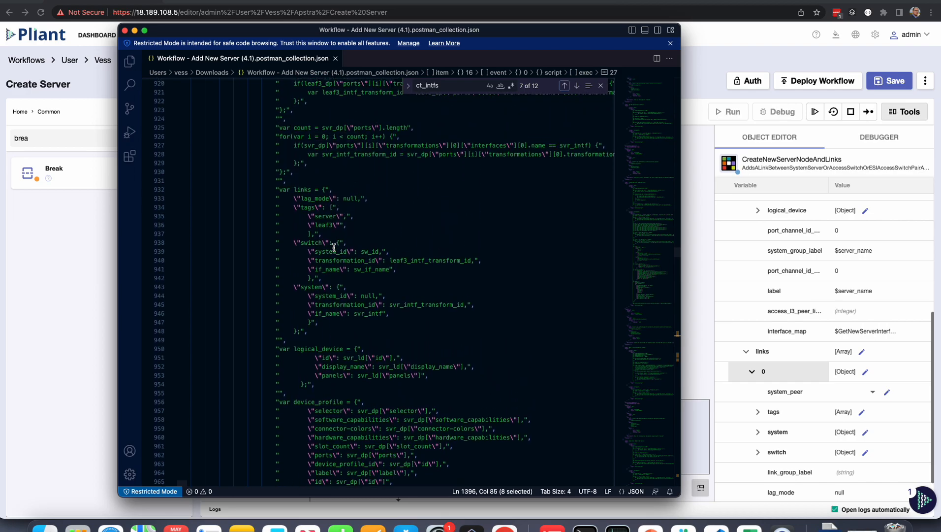
scroll(334, 247, up, 3)
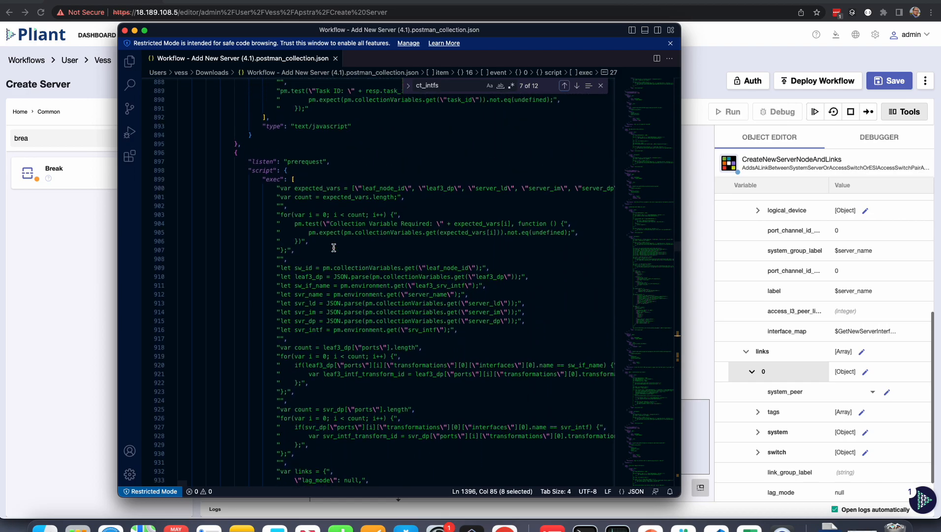
scroll(334, 247, down, 10)
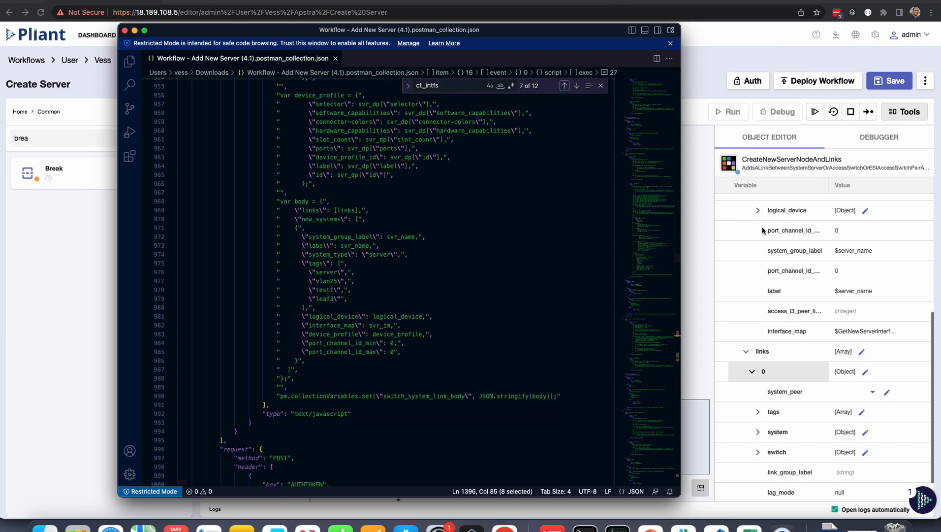
Return to Pliant and expand device_profile in the new_systems entry to examine its mappings to the GetServerDeviceProfile results.
click(704, 257)
scroll(810, 264, up, 4)
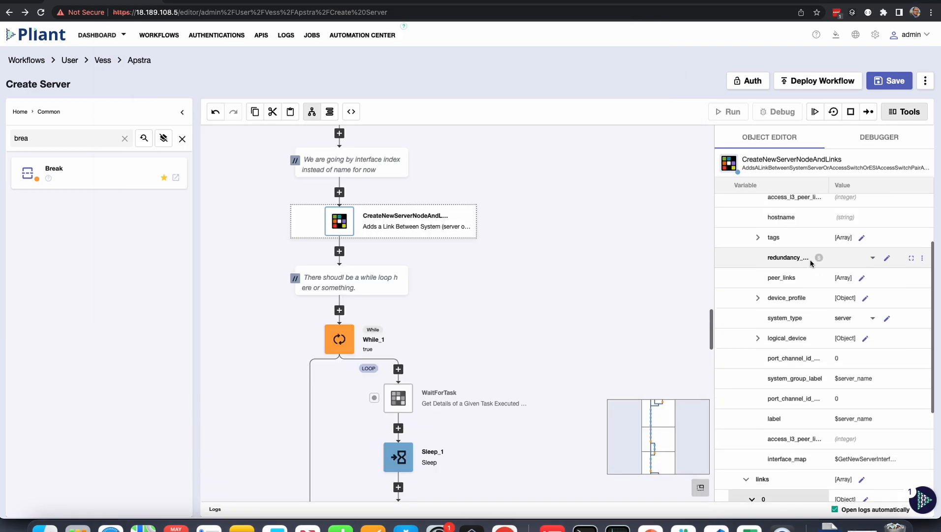
scroll(811, 264, down, 2)
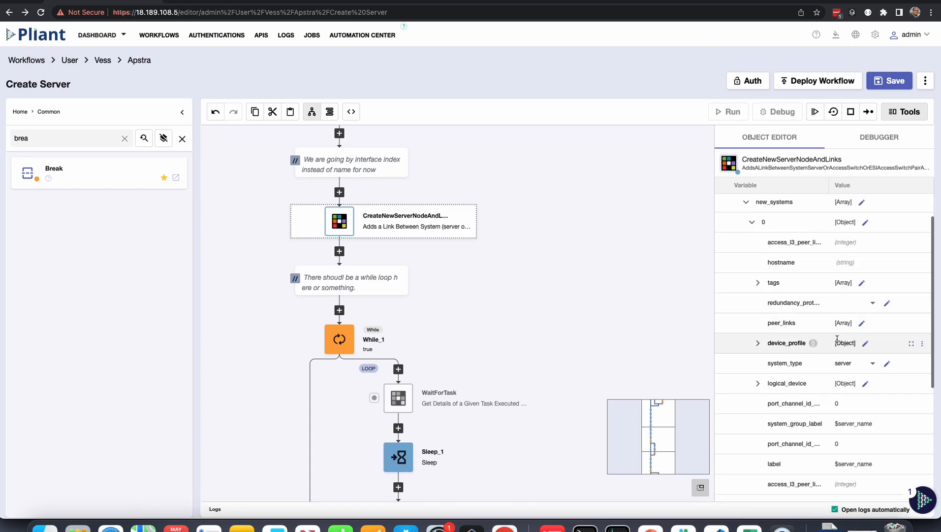
click(758, 343)
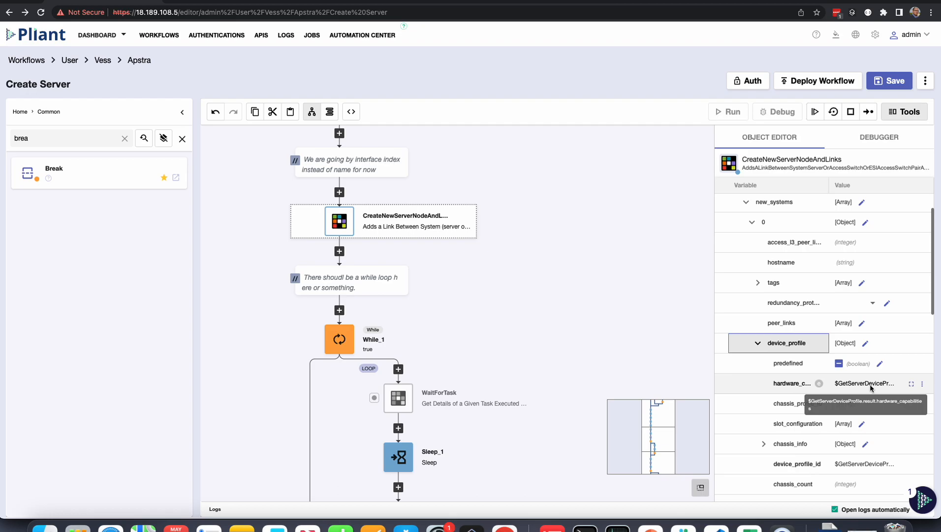
scroll(865, 387, down, 2)
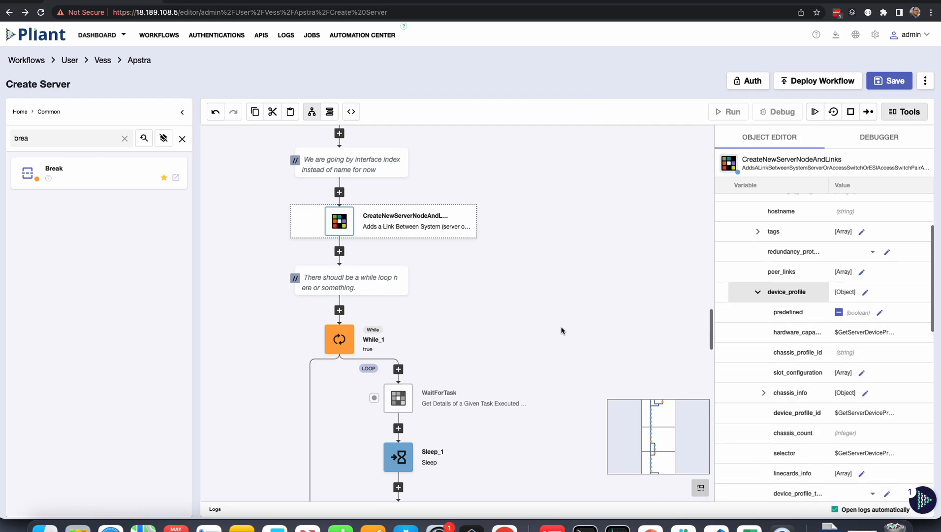
scroll(562, 330, down, 1)
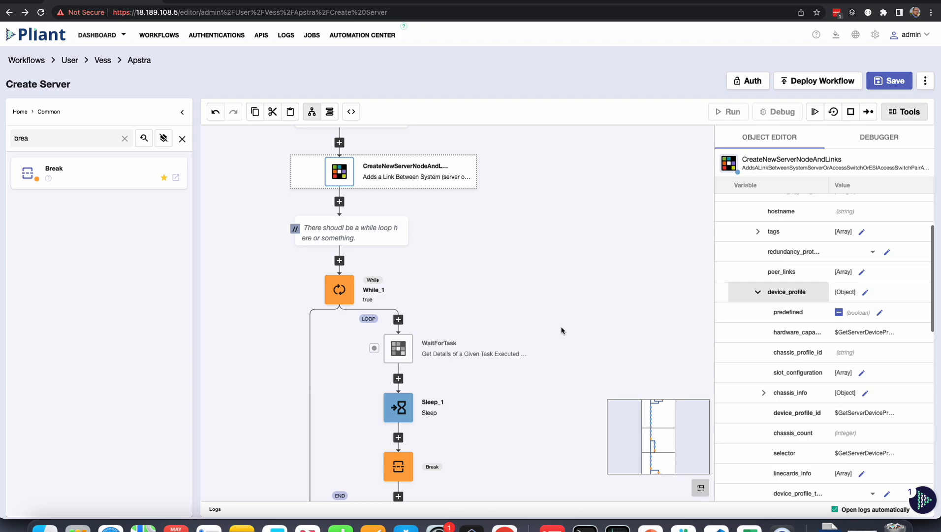
Recheck the device_profile and body definitions in the Postman collection in VS Code, and return to Pliant.
key(super+Tab)
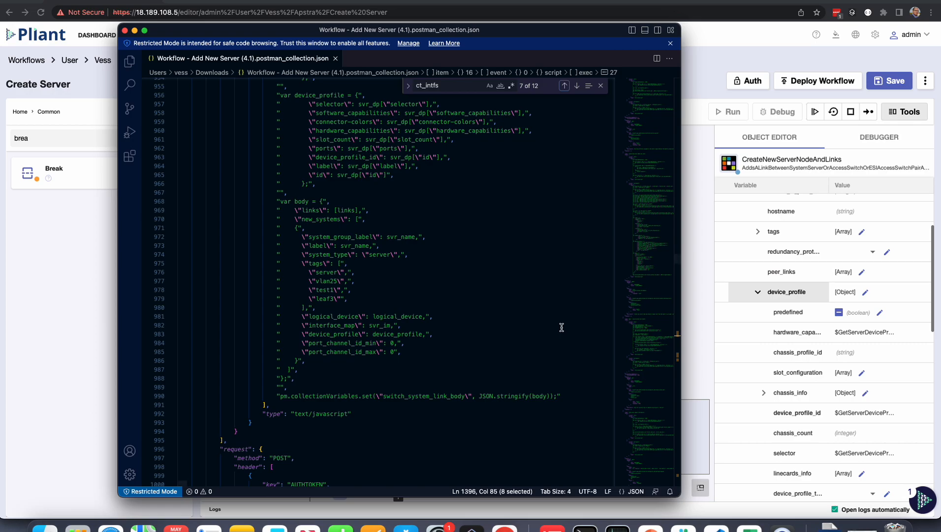
scroll(561, 327, up, 2)
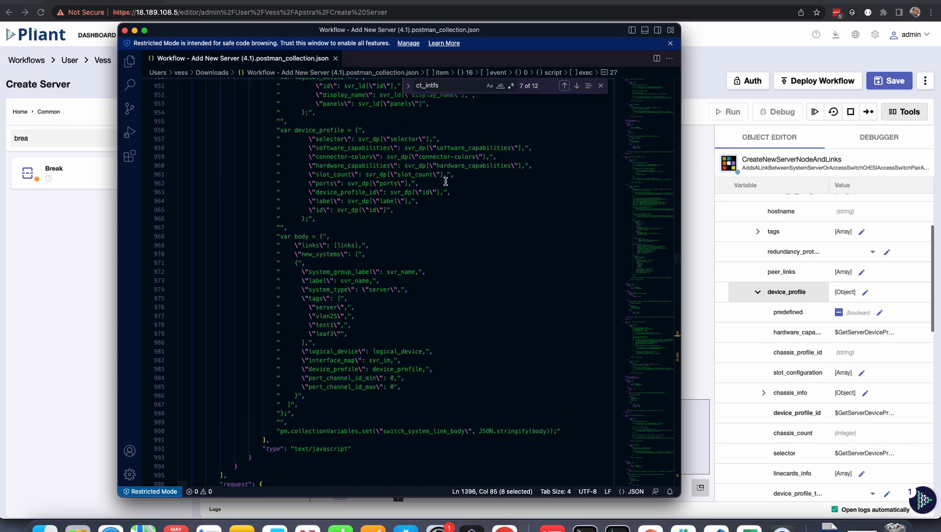
key(super+Tab)
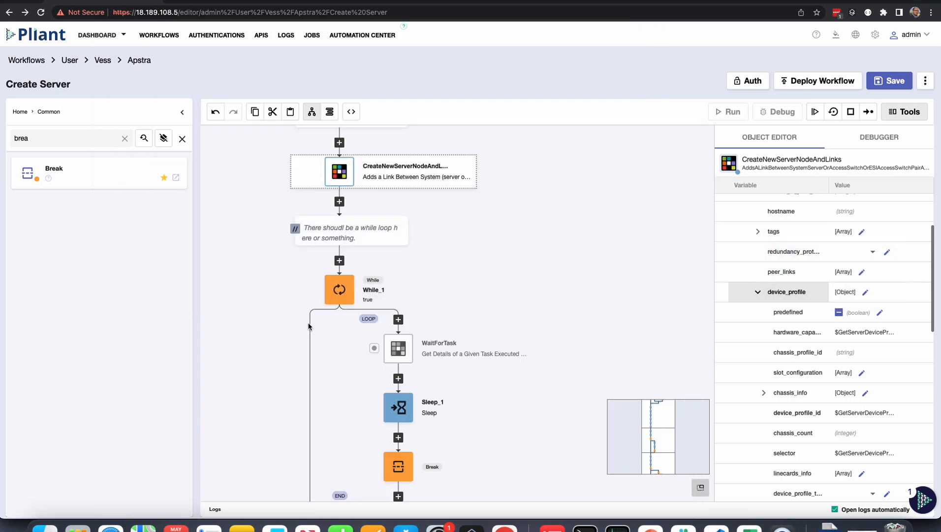
Review the flow's eachTeamplate loop and the GetConnectivityTemplate action that follows it.
scroll(308, 326, down, 3)
scroll(388, 328, down, 5)
scroll(387, 266, down, 6)
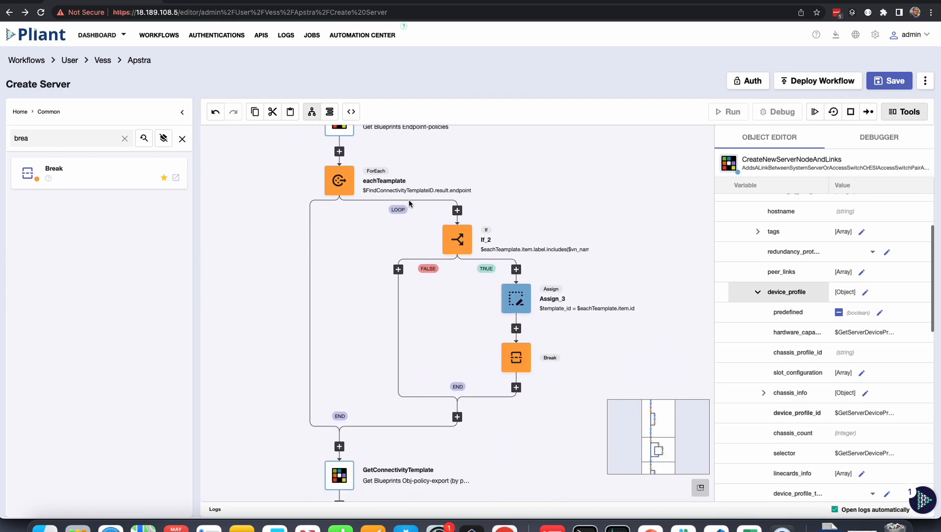
scroll(522, 362, down, 3)
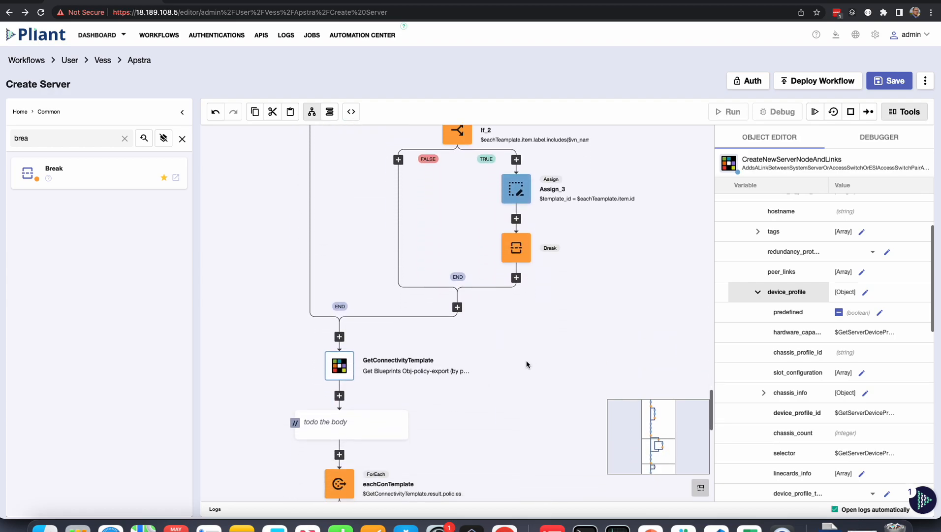
Review the rest of the flow from the eachConTemplate loop through GetBP_Errors, GetBP_DiffStatus, CommitBP_Changes and GetBP_AnomaliesPostDeploy to the end.
scroll(526, 364, up, 1)
scroll(527, 364, down, 12)
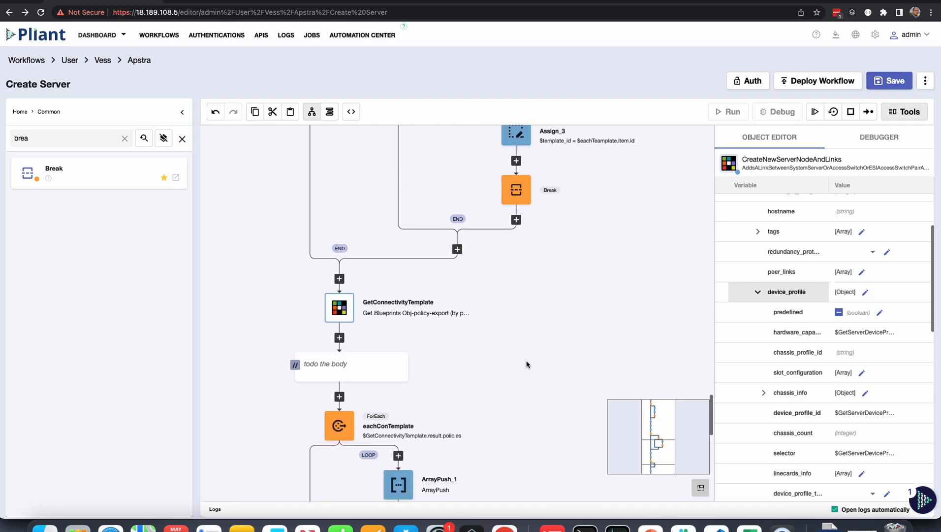
scroll(527, 364, down, 2)
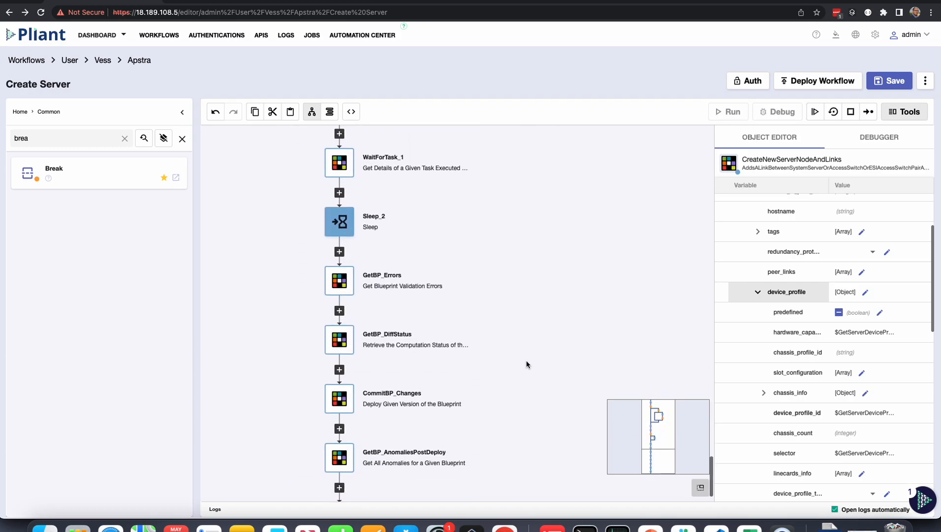
mouse_move(396, 276)
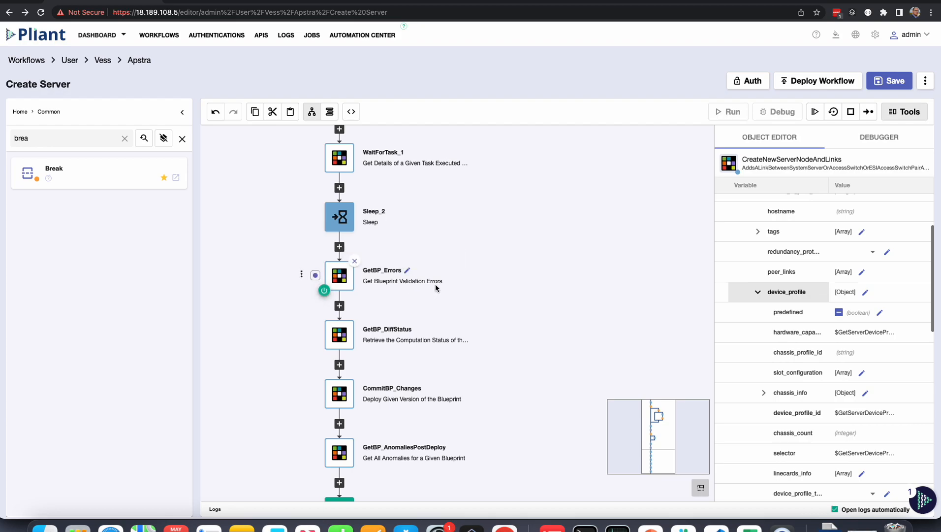
scroll(435, 284, down, 1)
mouse_move(438, 319)
mouse_move(438, 371)
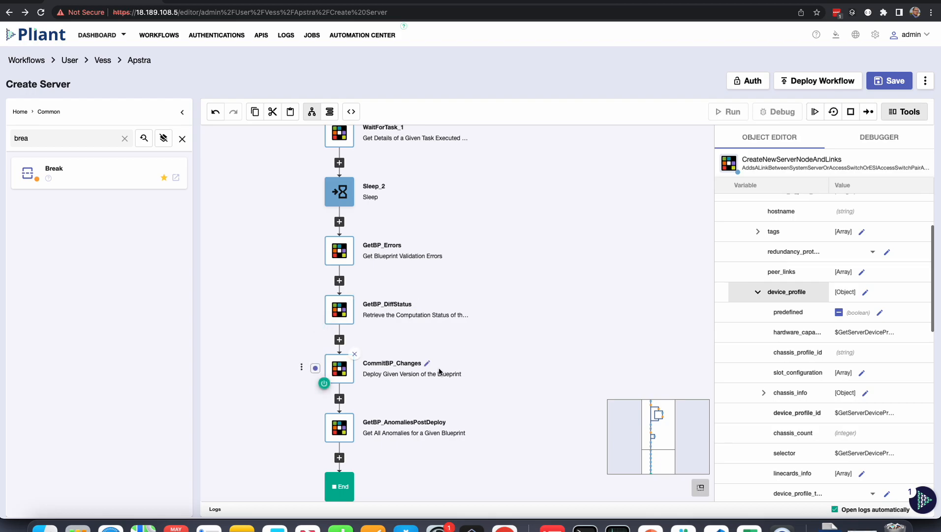
mouse_move(445, 432)
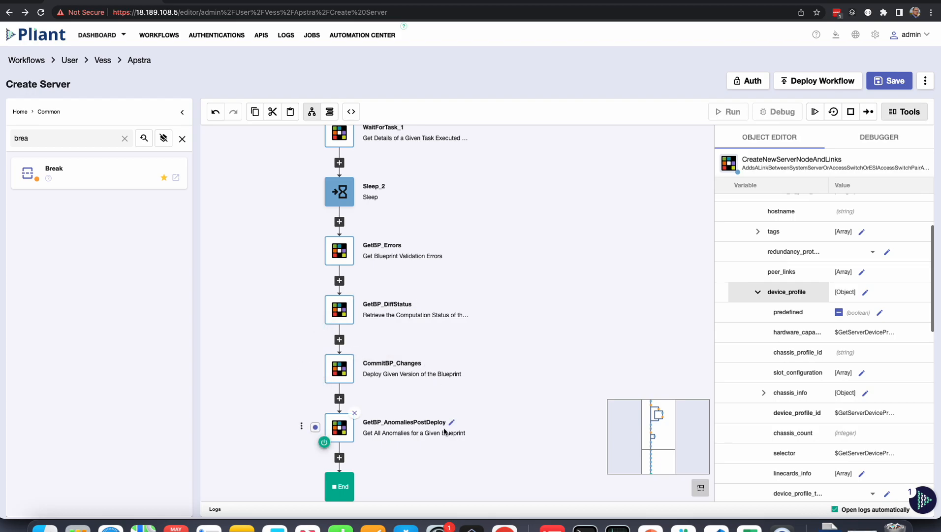
mouse_move(399, 374)
mouse_move(370, 426)
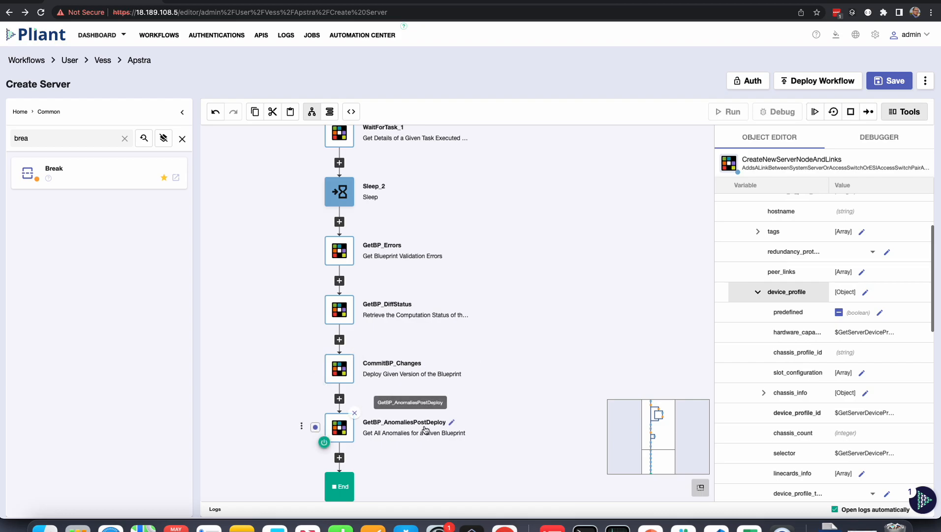